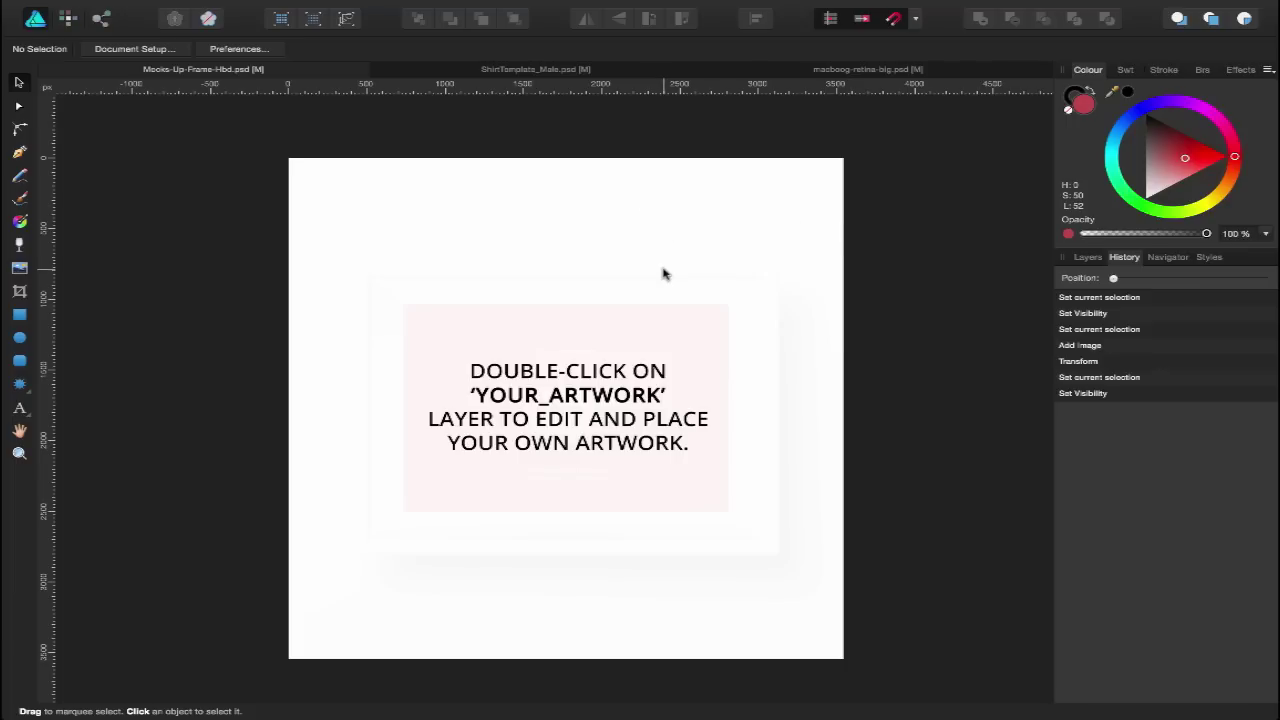
# Step: Select the frame mock-up's your_artwork placeholder layer and start placing an image into it
pyautogui.hscroll(1, 663, 273)
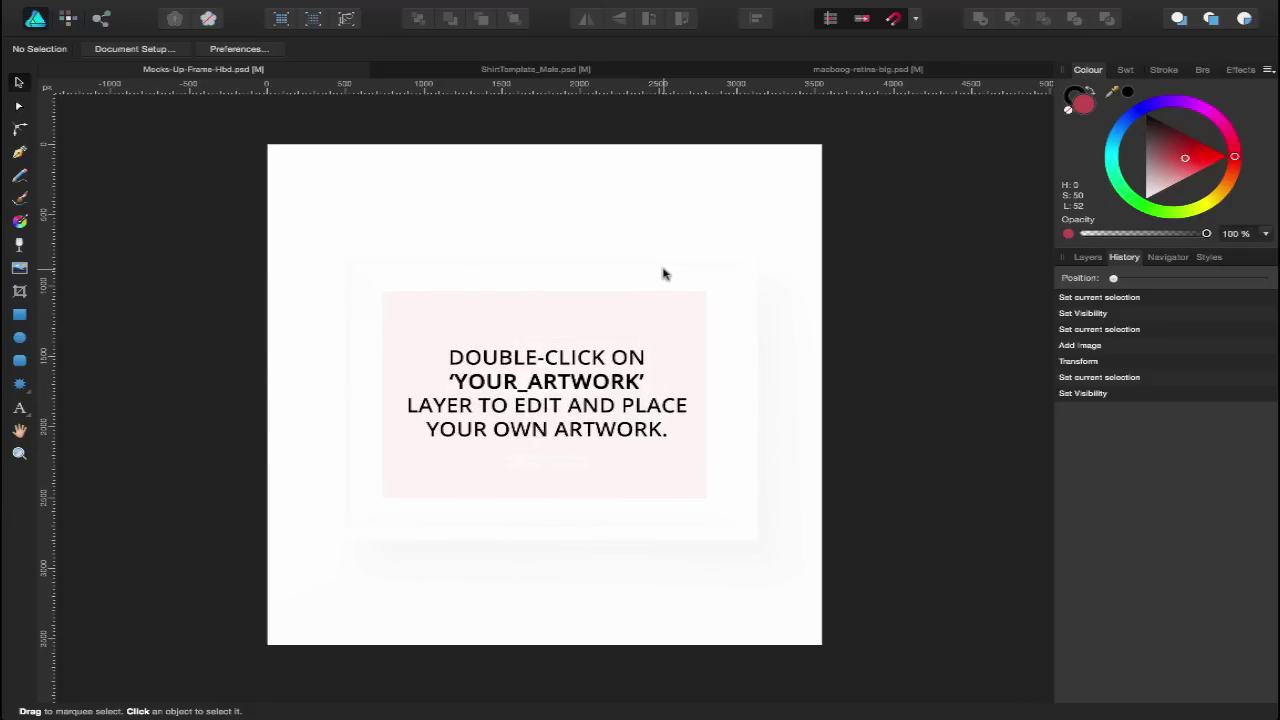
pyautogui.click(1087, 257)
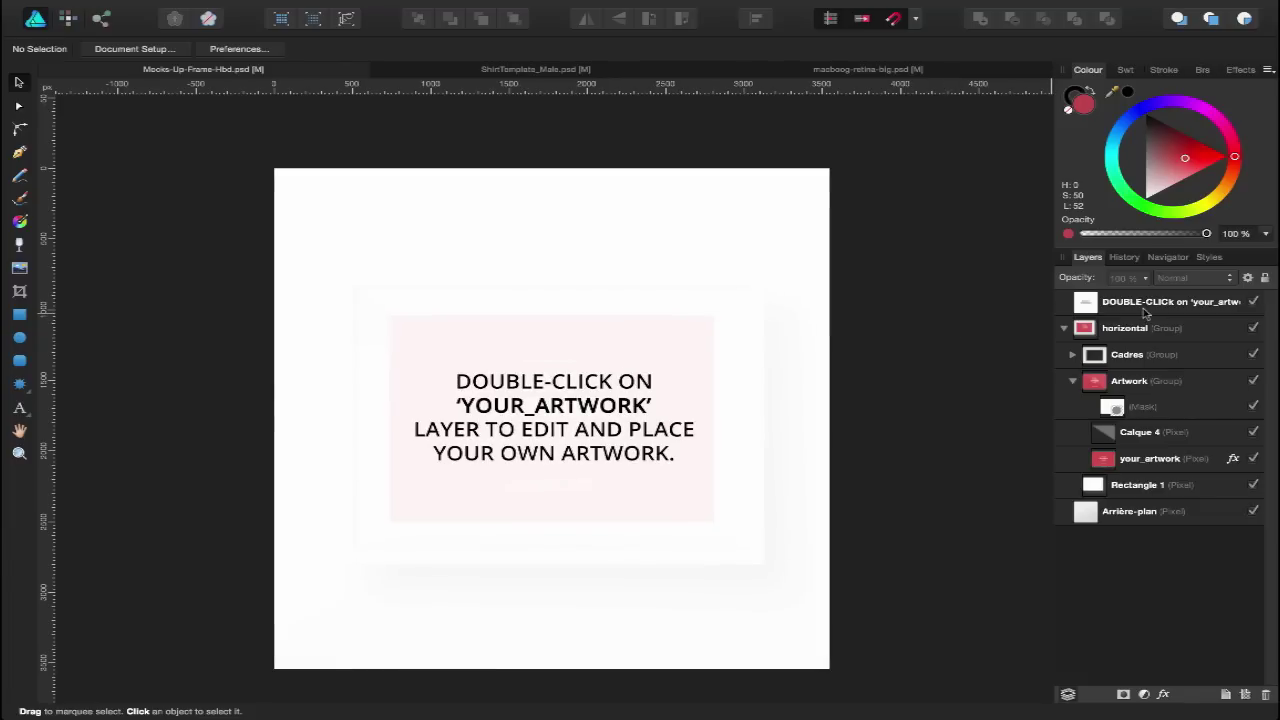
pyautogui.click(1143, 308)
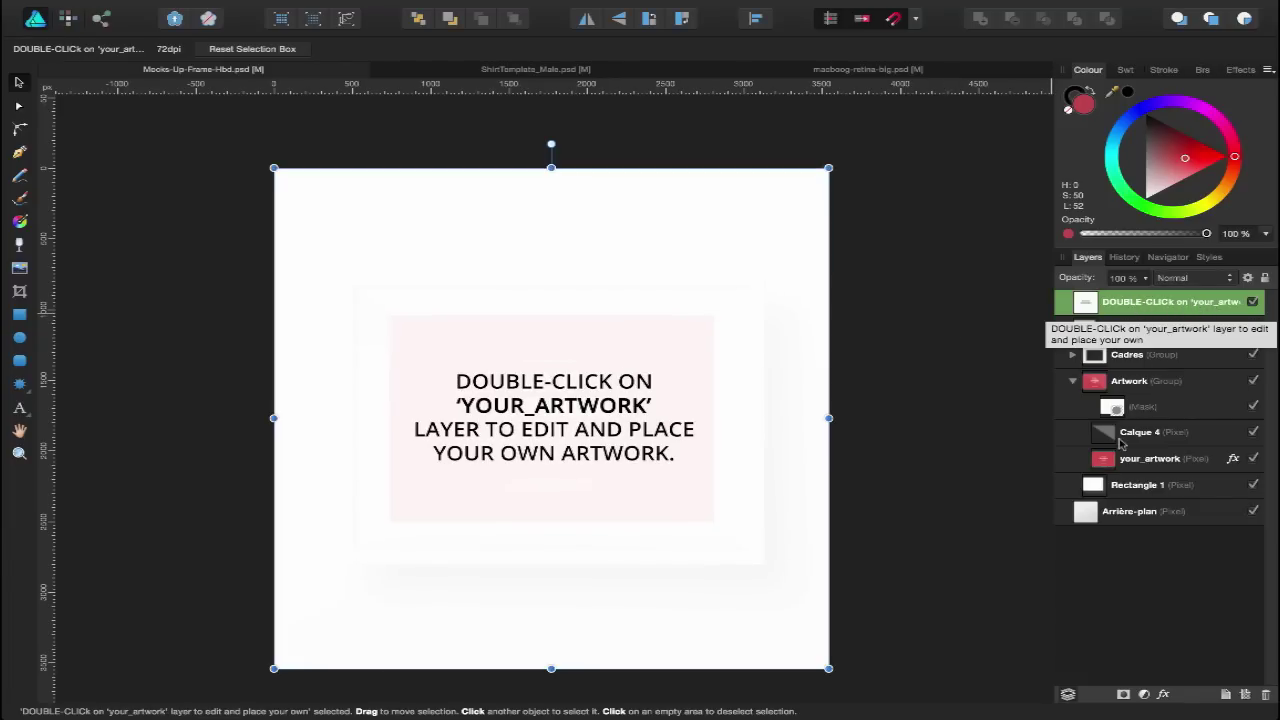
pyautogui.click(1133, 465)
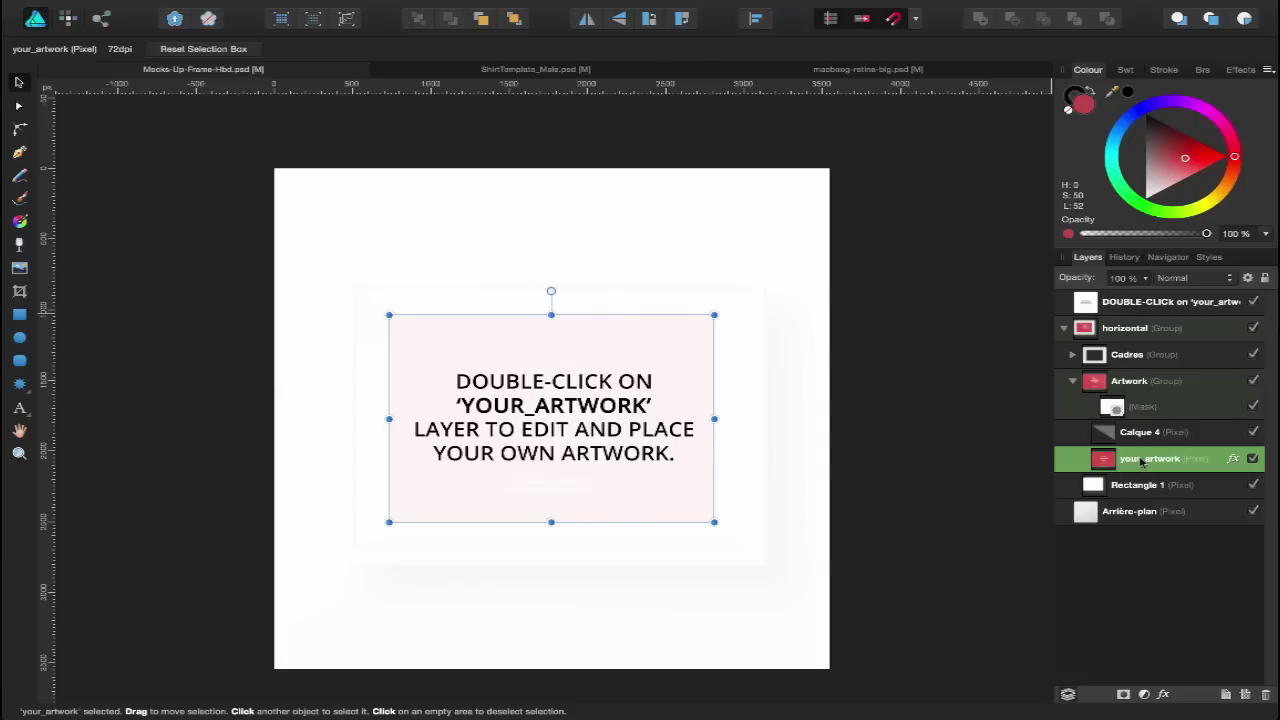
pyautogui.doubleClick(1103, 459)
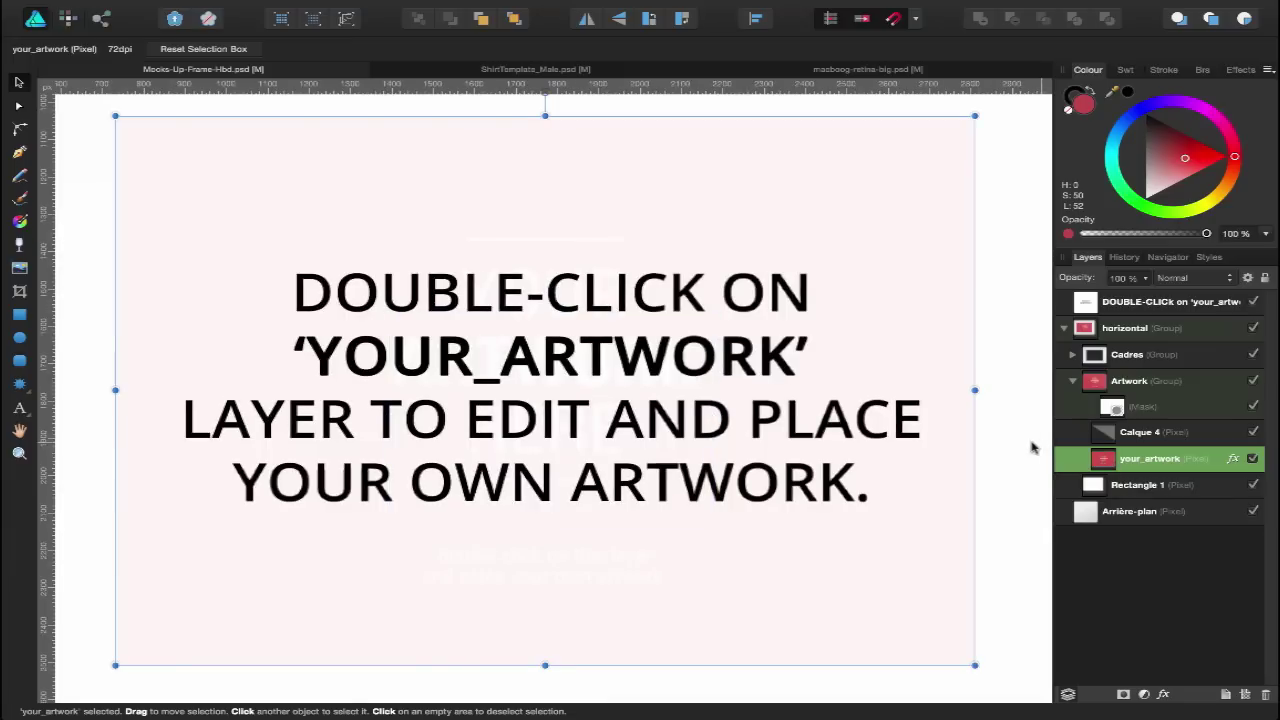
pyautogui.press('super+0')
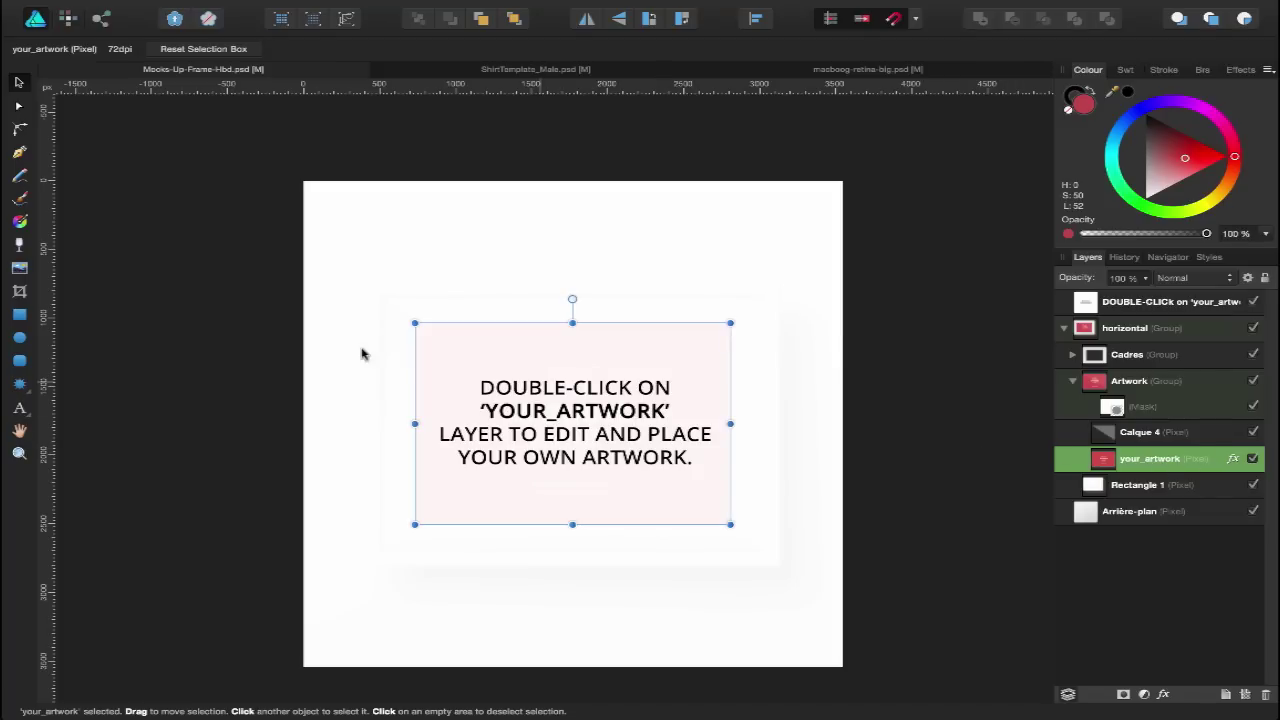
pyautogui.click(21, 271)
# Step: Place IMG_1642.jpg over the frame's artwork area and hide the instruction text layer
pyautogui.click(748, 94)
pyautogui.click(911, 335)
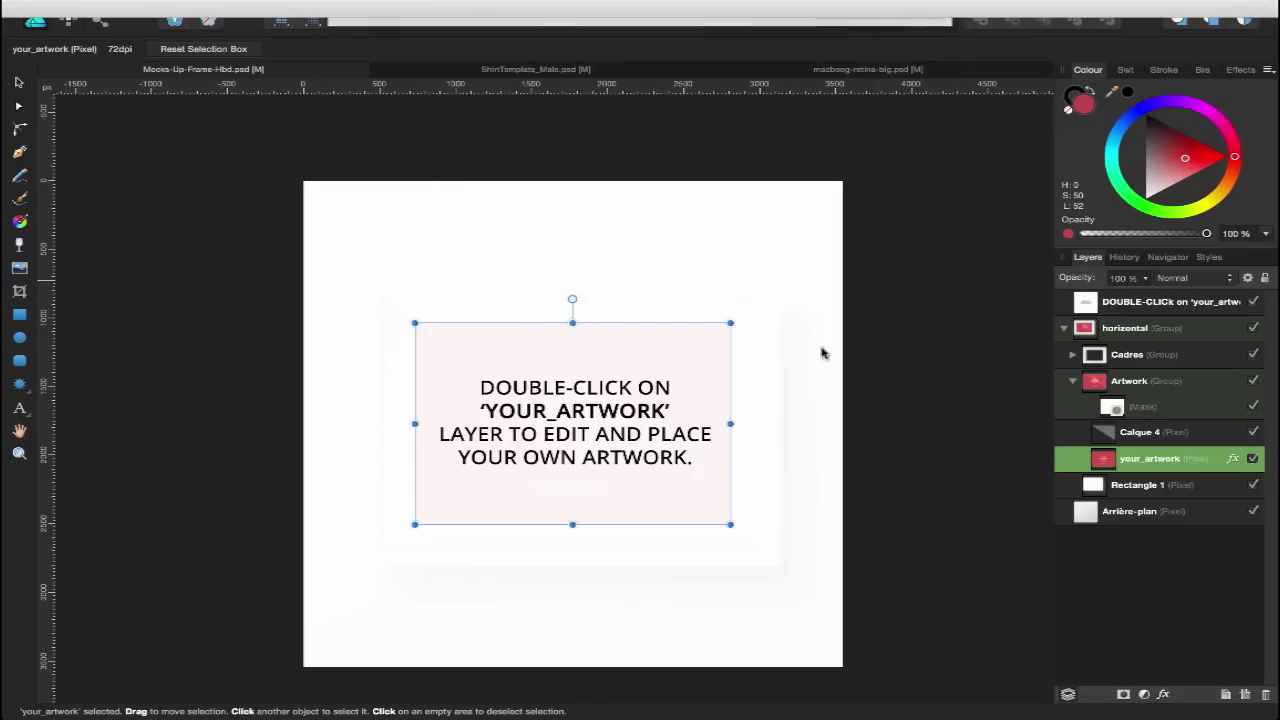
pyautogui.moveTo(405, 317); pyautogui.dragTo(761, 601)
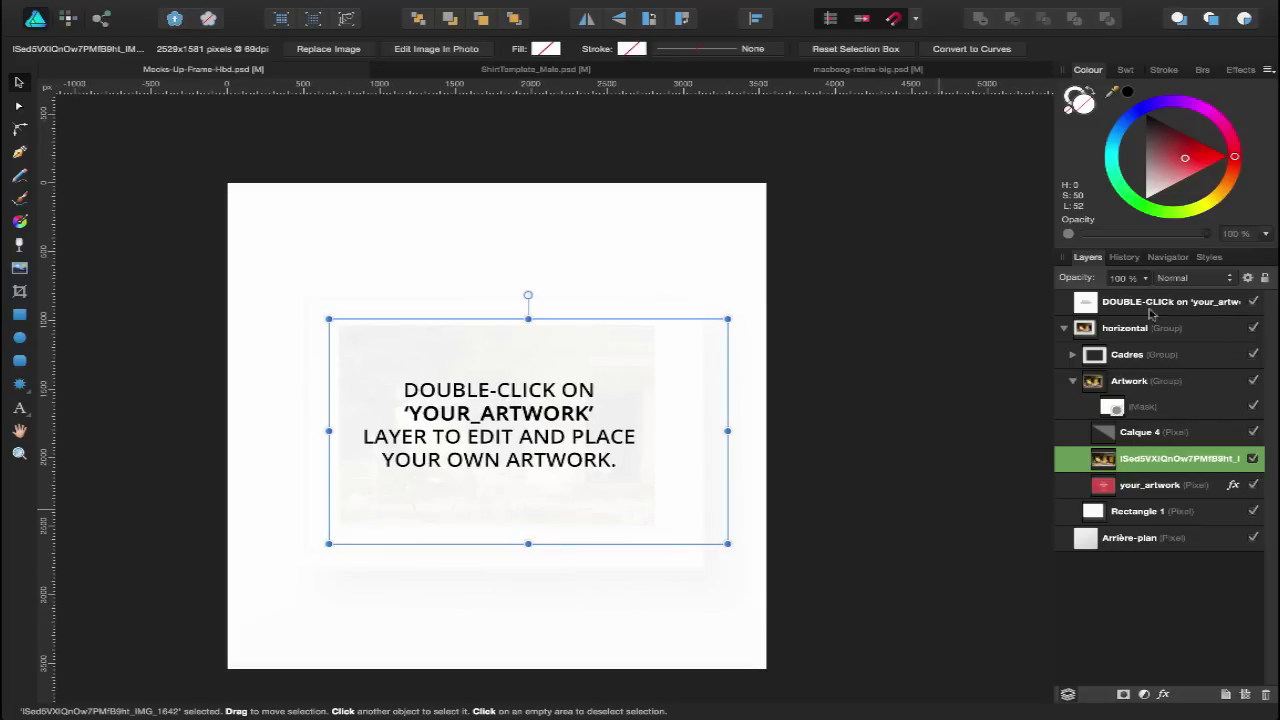
pyautogui.click(1255, 302)
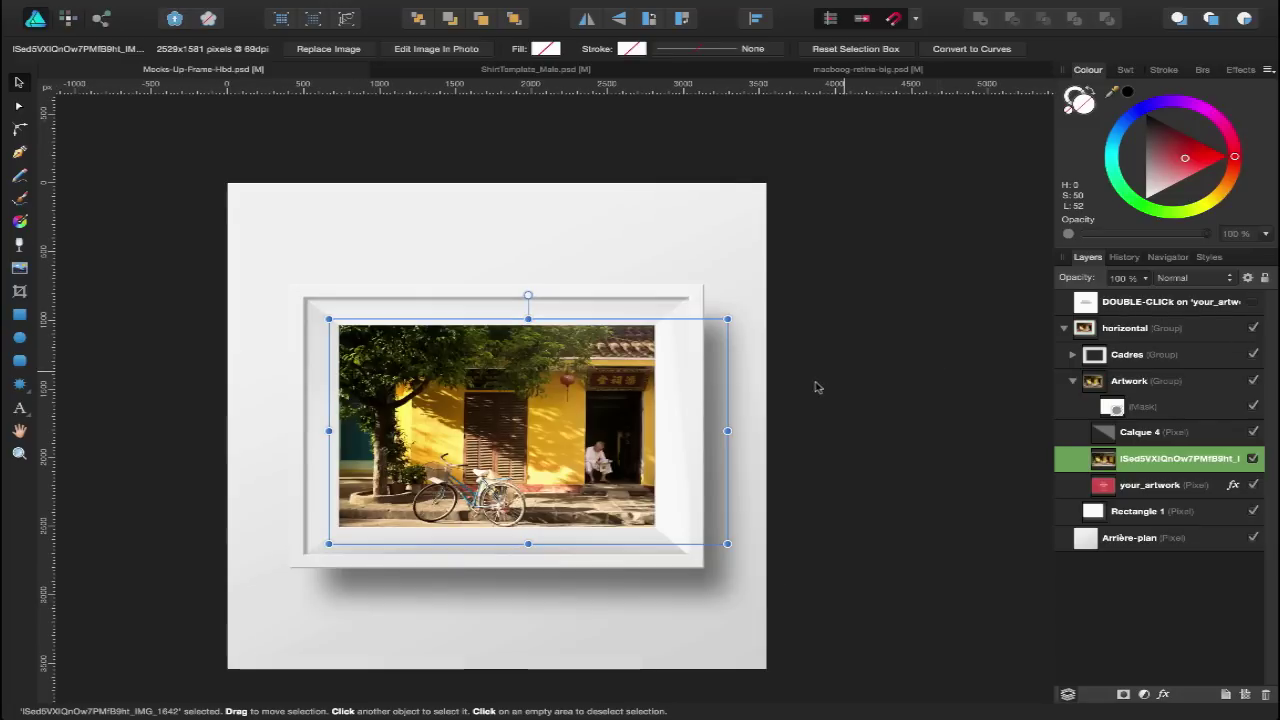
# Step: Reposition the yellow-building photo inside the frame so it fills the artwork area
pyautogui.moveTo(509, 403)
pyautogui.mouseDown()
pyautogui.moveTo(505, 421)
pyautogui.moveTo(491, 420)
pyautogui.mouseUp()
pyautogui.click(783, 404)
pyautogui.scroll(5, 609, 426)
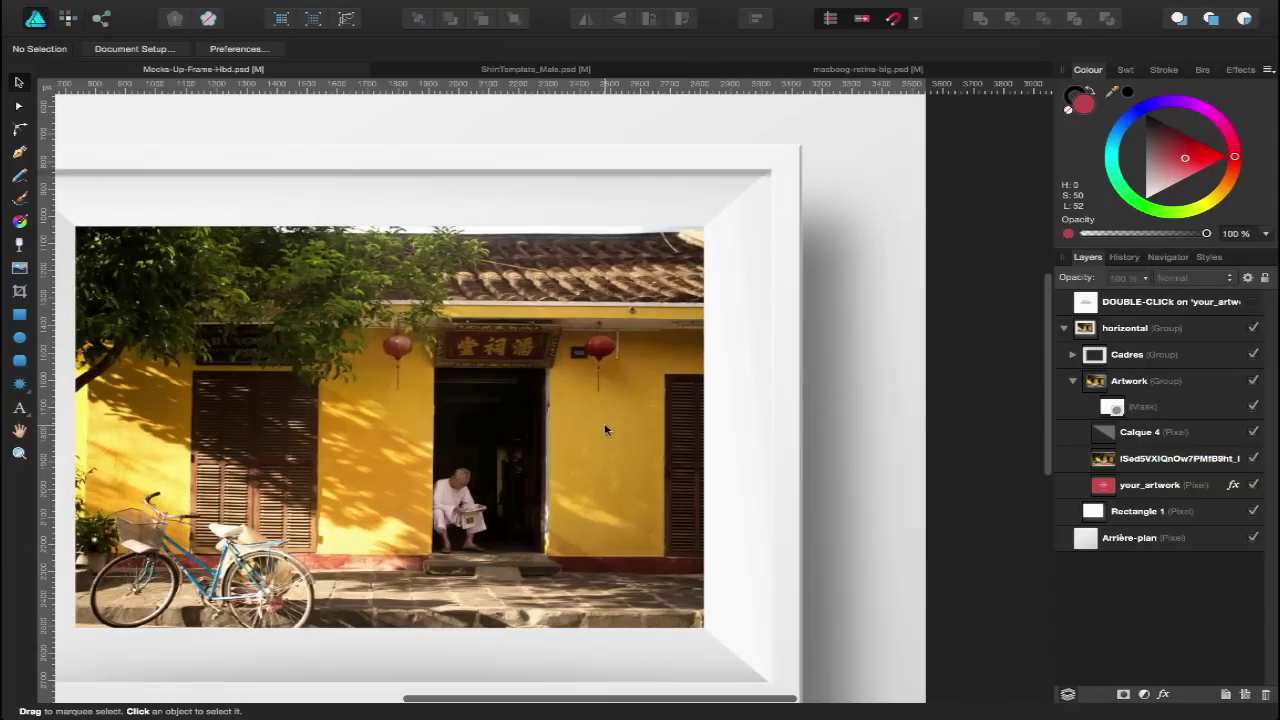
pyautogui.hscroll(-2, 593, 467)
pyautogui.click(593, 467)
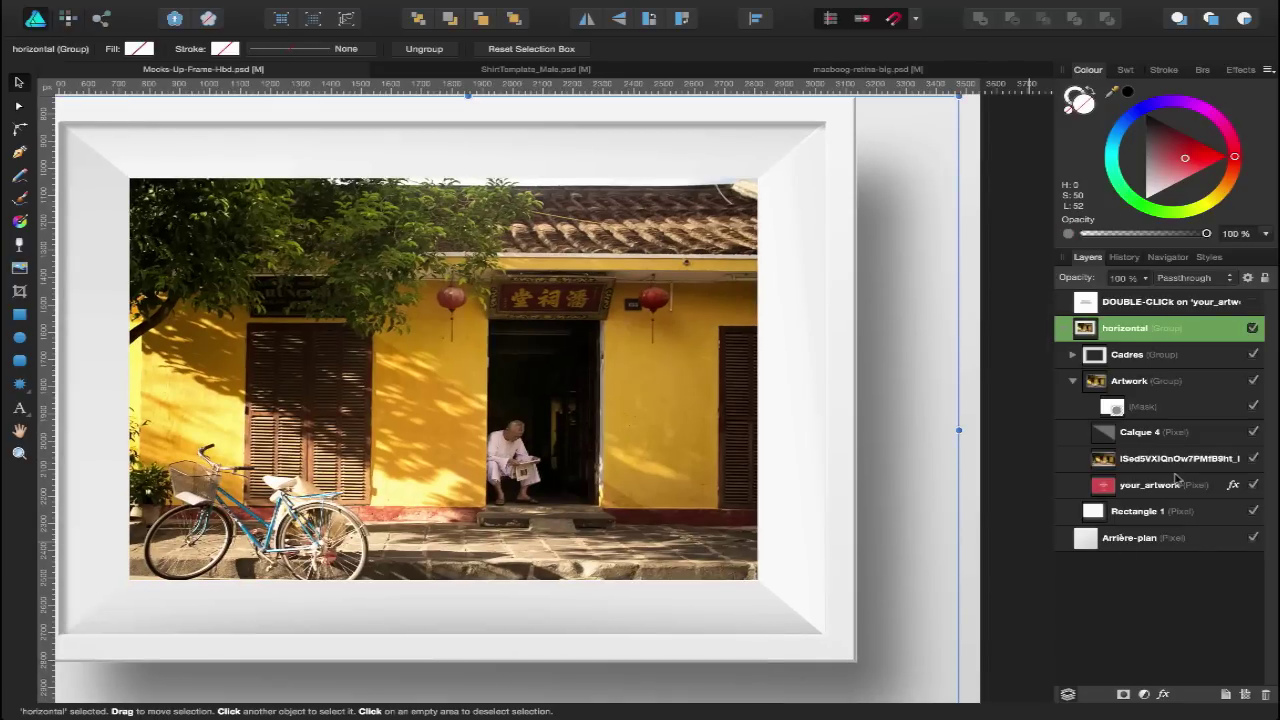
pyautogui.doubleClick(588, 465)
pyautogui.moveTo(466, 448); pyautogui.dragTo(463, 435)
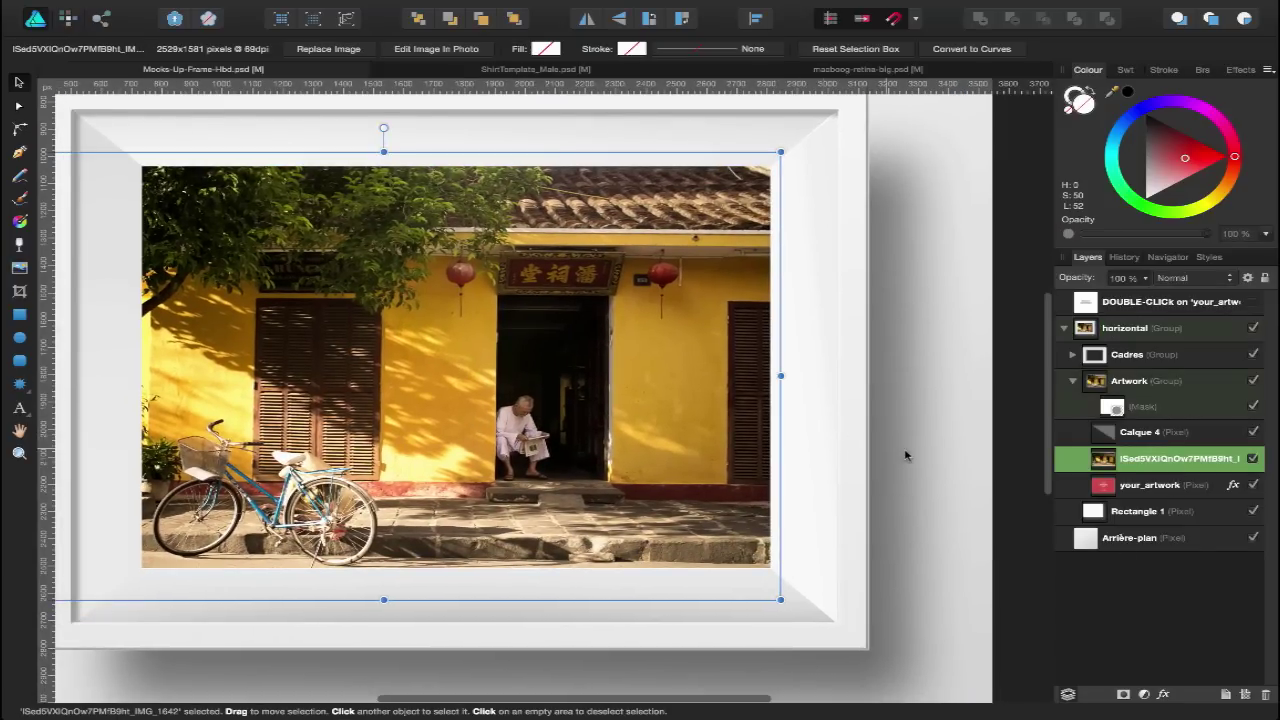
pyautogui.click(903, 457)
pyautogui.scroll(-4, 904, 454)
pyautogui.hscroll(3, 904, 454)
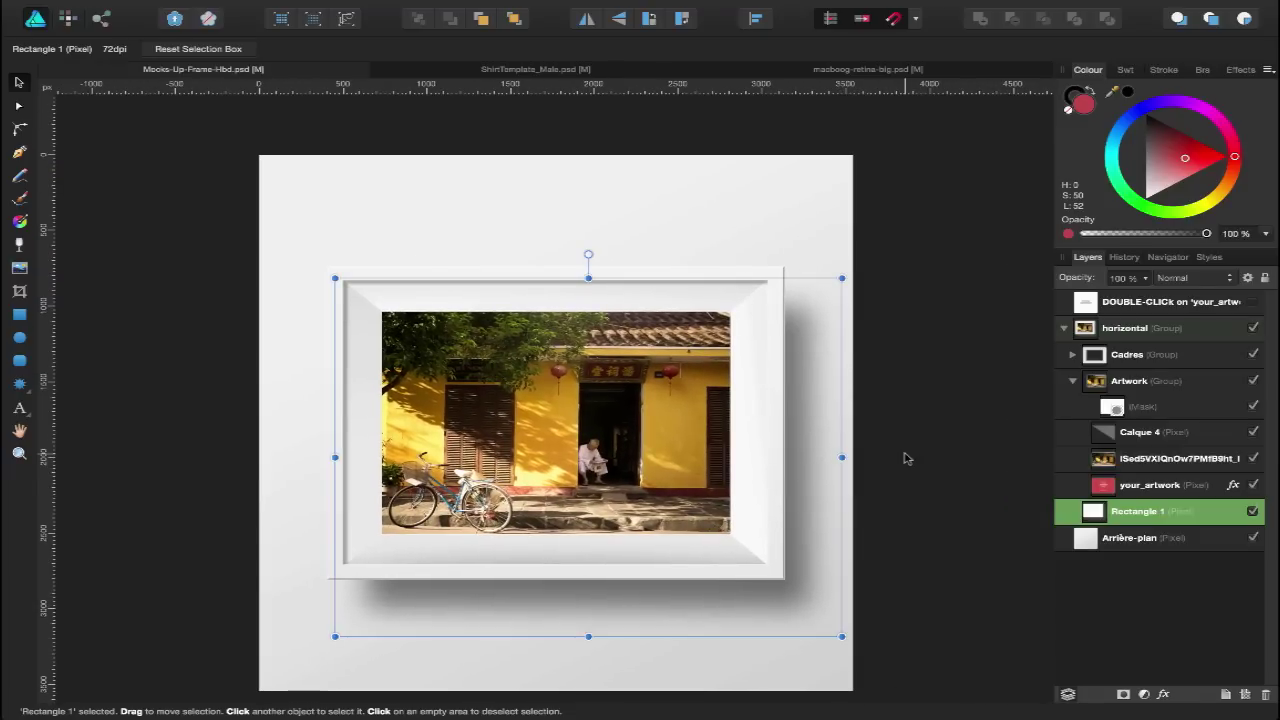
# Step: In ShirtTemplate_Male.psd, change the Shirt Color fill under Shirt Shape to black
pyautogui.click(471, 72)
pyautogui.hscroll(-2, 585, 258)
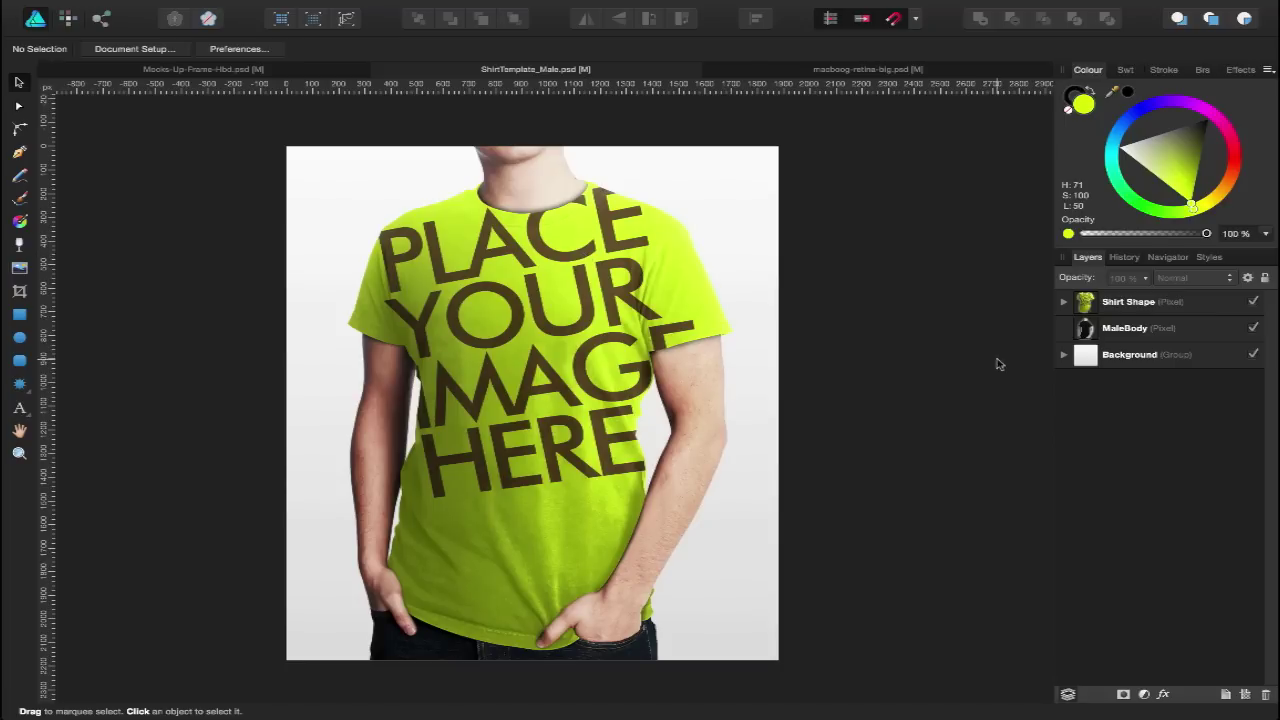
pyautogui.click(1064, 302)
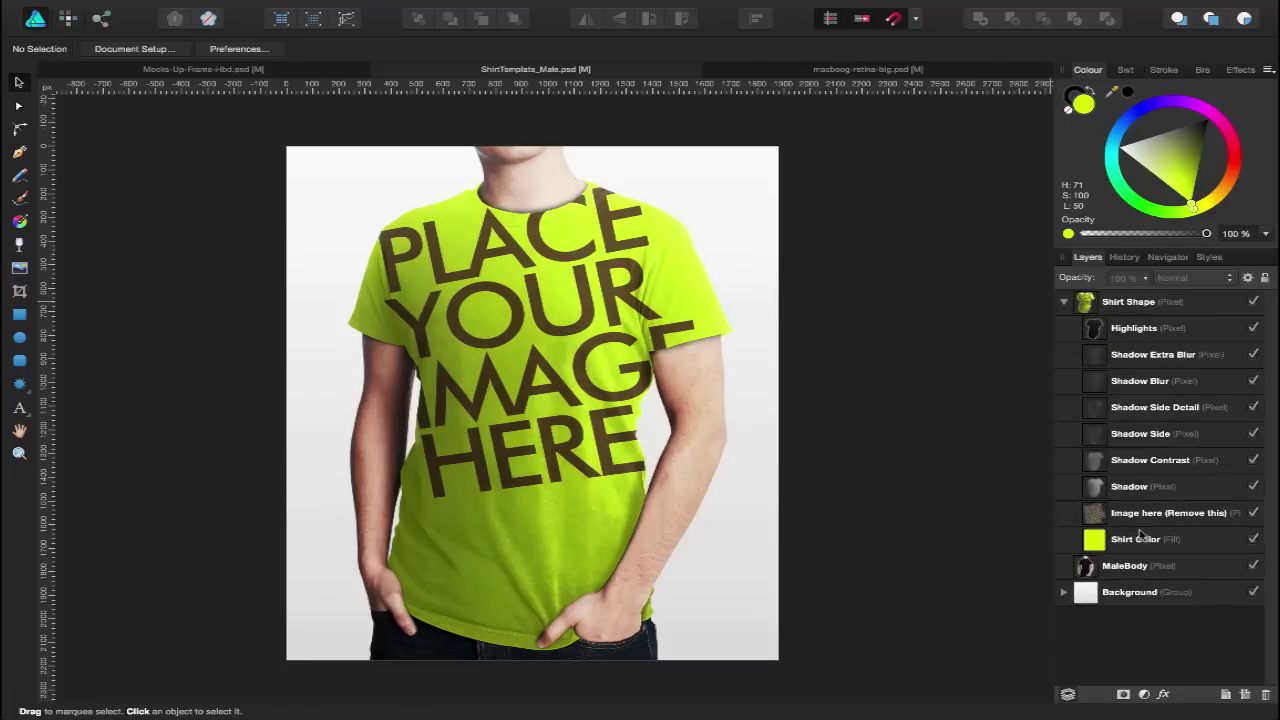
pyautogui.click(1136, 540)
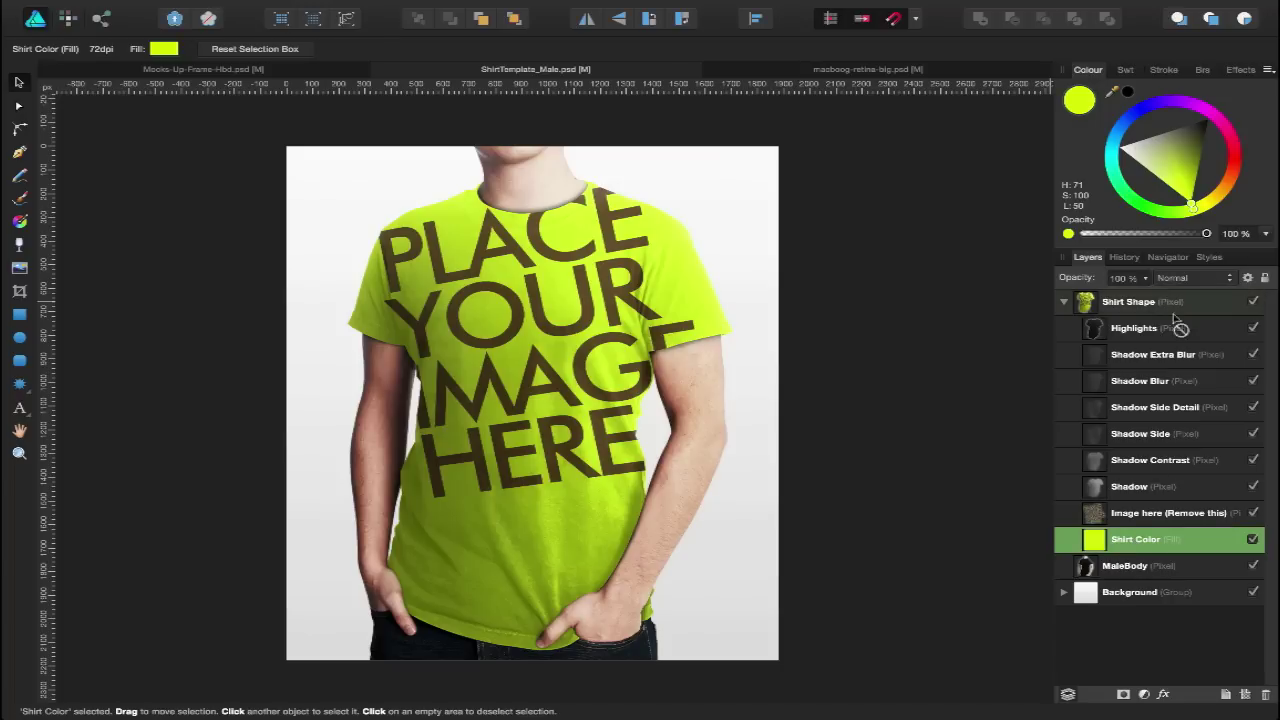
pyautogui.click(1127, 92)
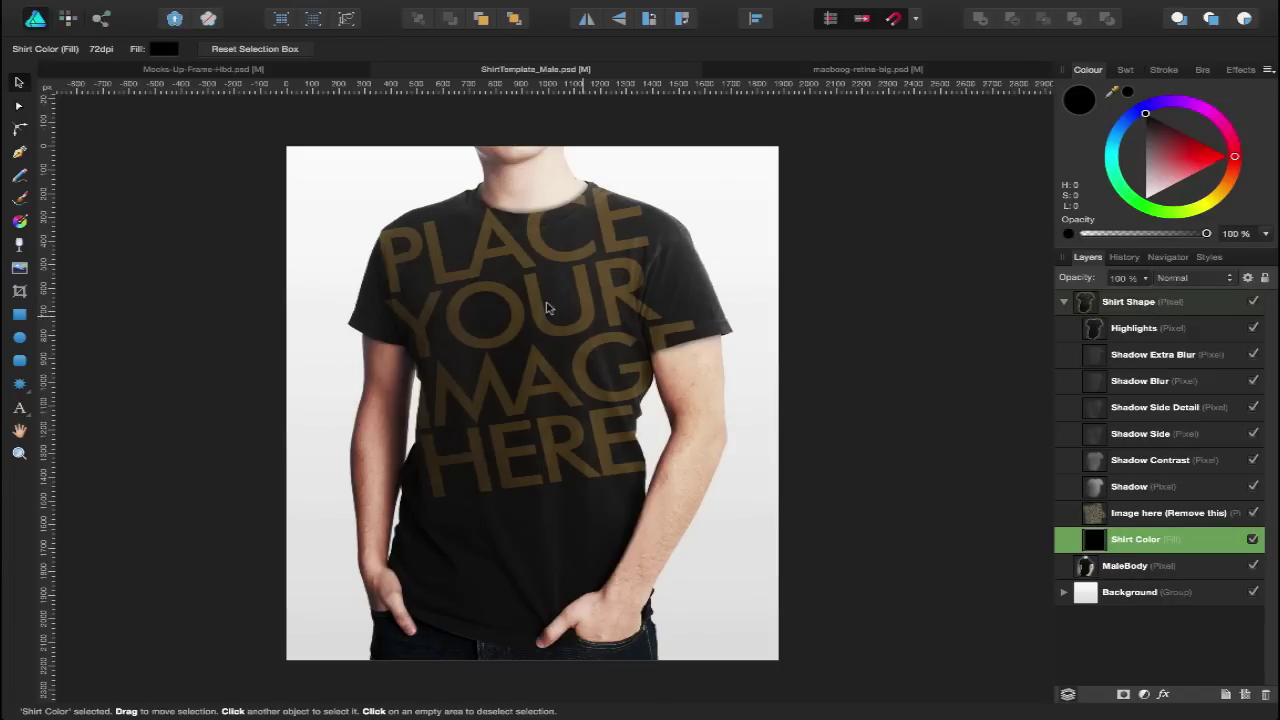
pyautogui.click(1180, 514)
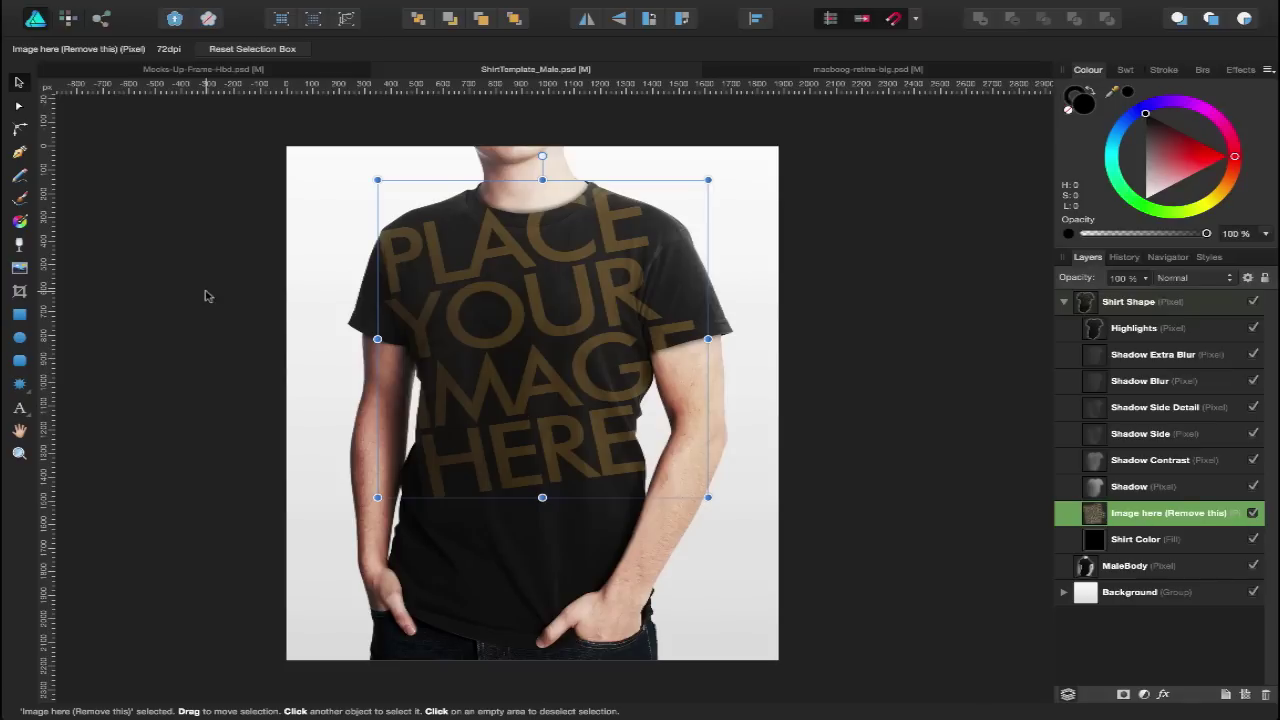
# Step: Place affinity_logo_white.png on the shirt's chest and hide the Image here layer
pyautogui.click(20, 268)
pyautogui.click(735, 80)
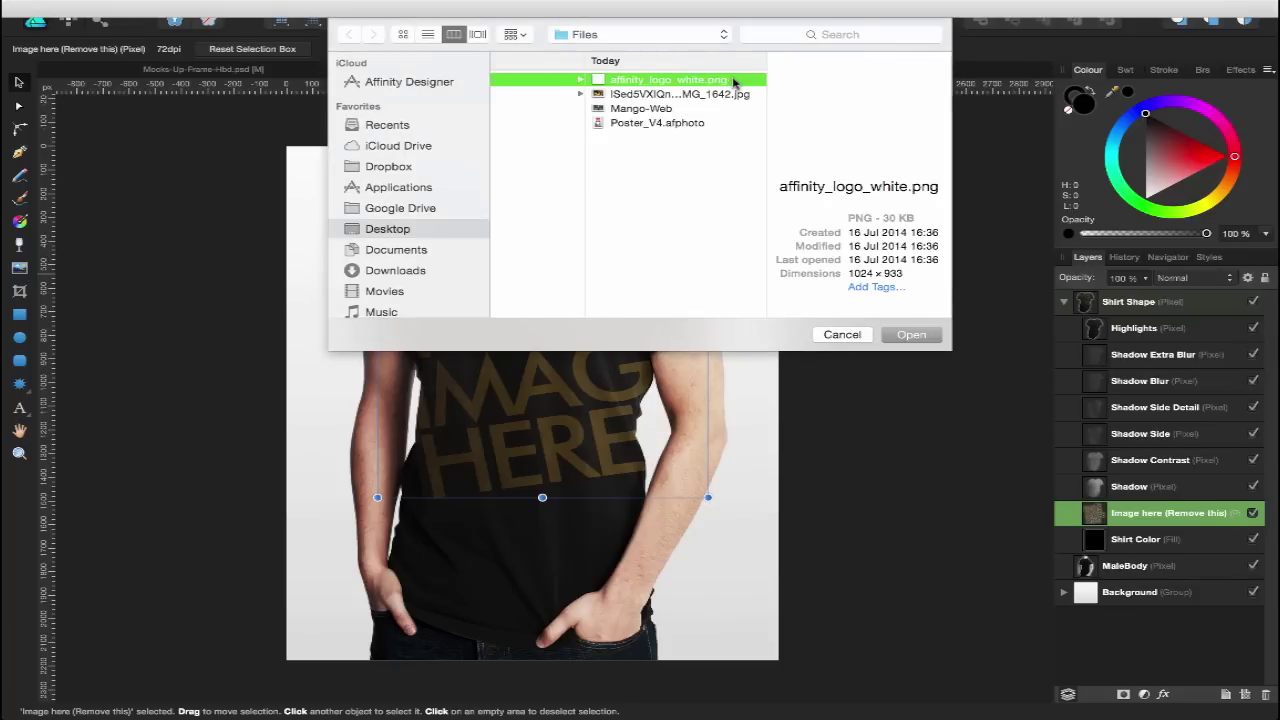
pyautogui.click(916, 335)
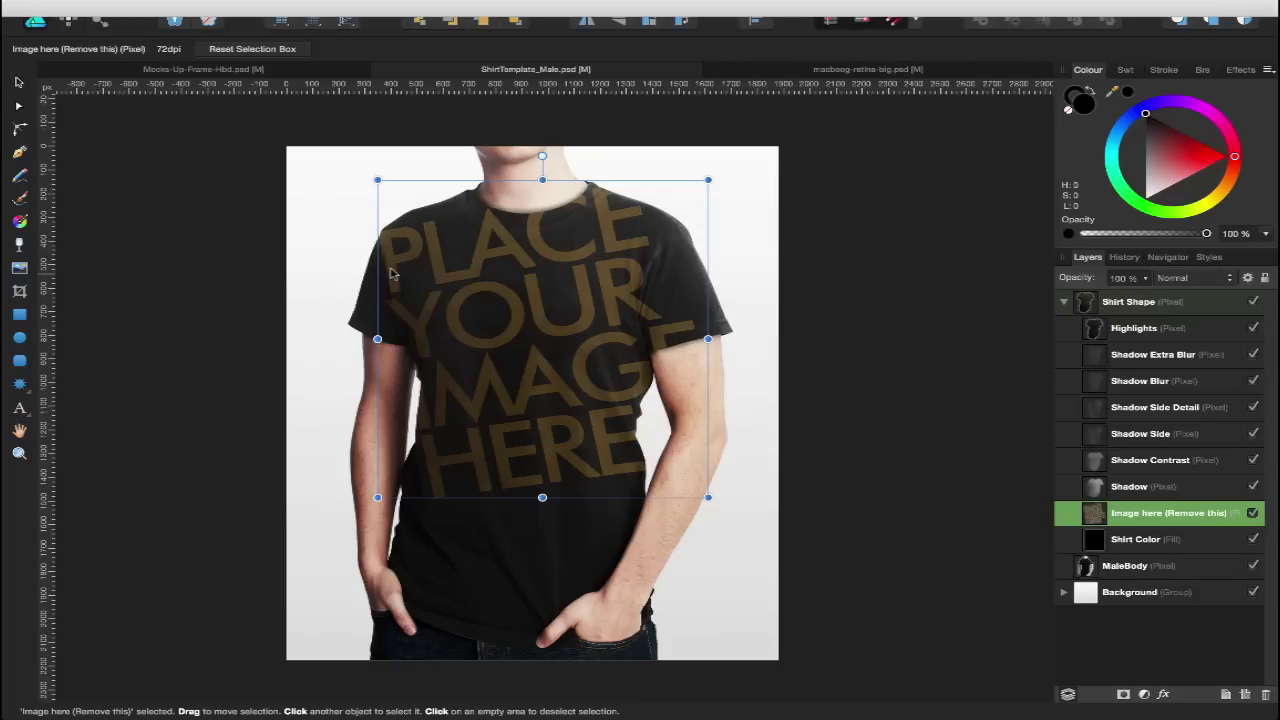
pyautogui.moveTo(428, 244); pyautogui.dragTo(552, 466)
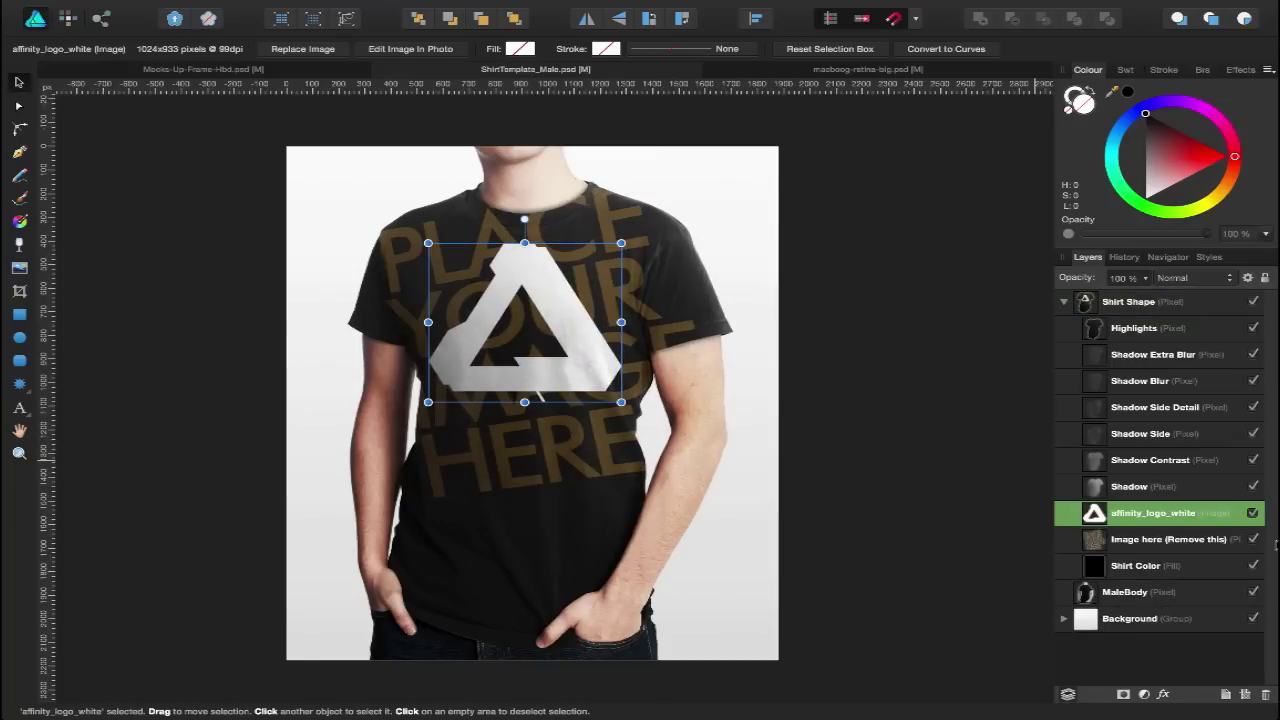
pyautogui.click(1255, 539)
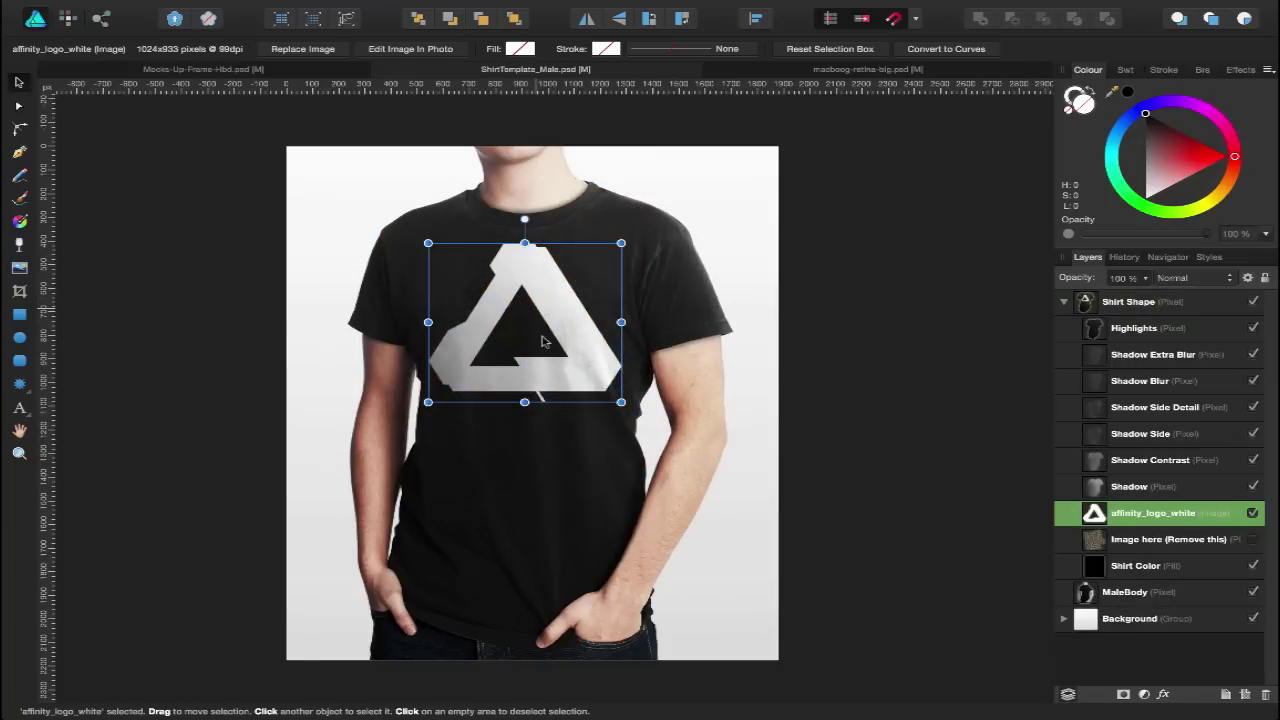
# Step: Move the white logo down and left into position on the shirt
pyautogui.moveTo(536, 314); pyautogui.dragTo(538, 356)
pyautogui.scroll(5, 538, 356)
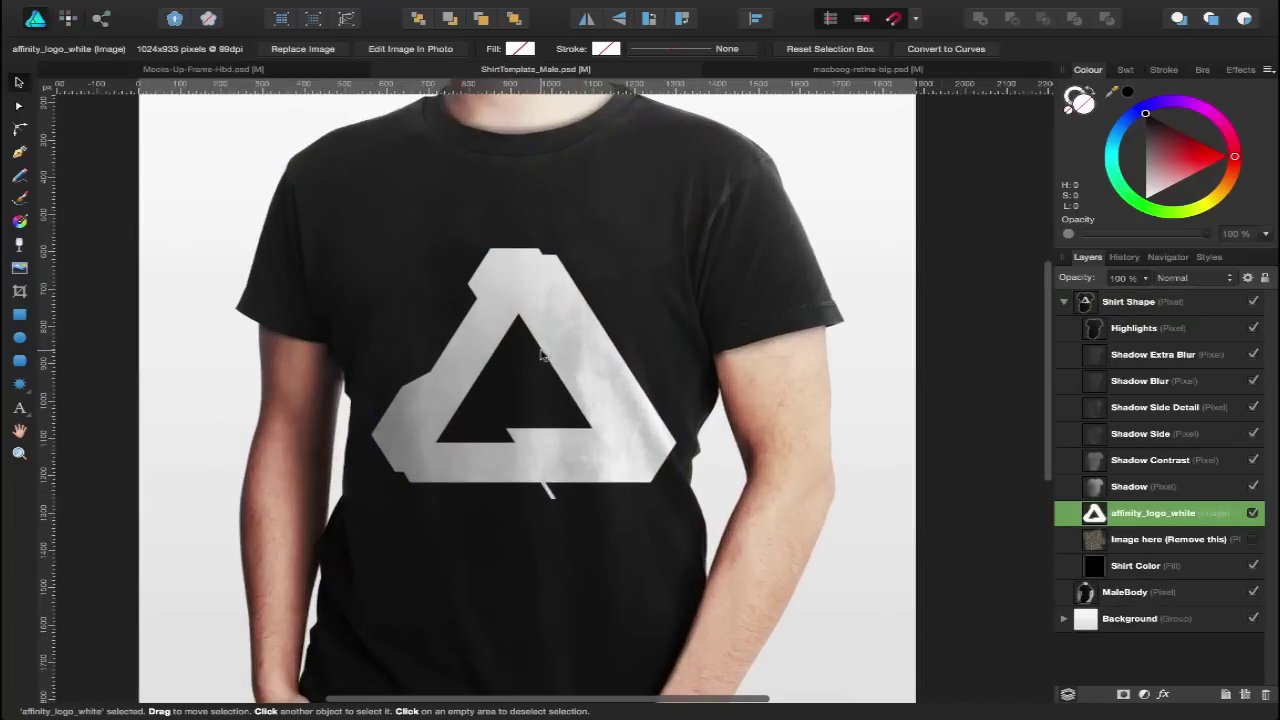
pyautogui.scroll(-2, 545, 352)
pyautogui.moveTo(651, 343); pyautogui.dragTo(652, 250)
pyautogui.scroll(-5, 652, 250)
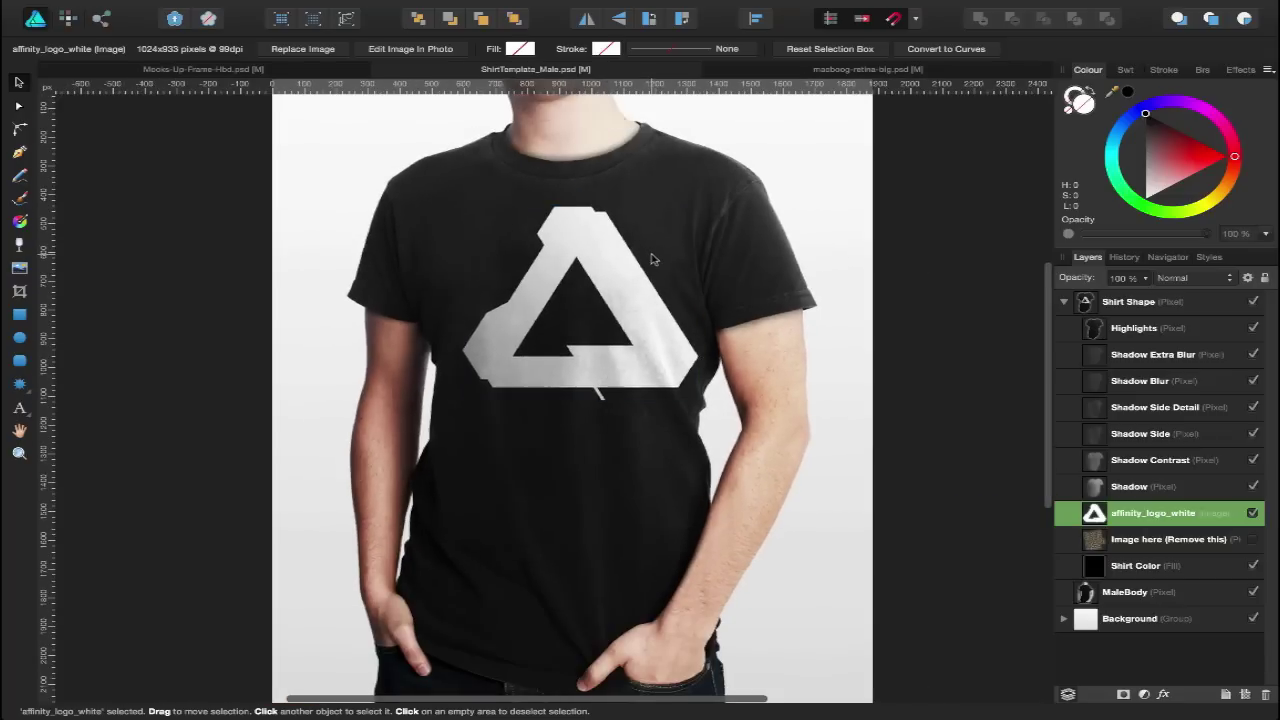
pyautogui.moveTo(605, 309); pyautogui.dragTo(565, 333)
pyautogui.scroll(-3, 527, 345)
# Step: Zoom in and nudge the affinity_logo_white layer right and down to centre it on the chest
pyautogui.click(851, 360)
pyautogui.hscroll(2, 851, 360)
pyautogui.scroll(2, 851, 360)
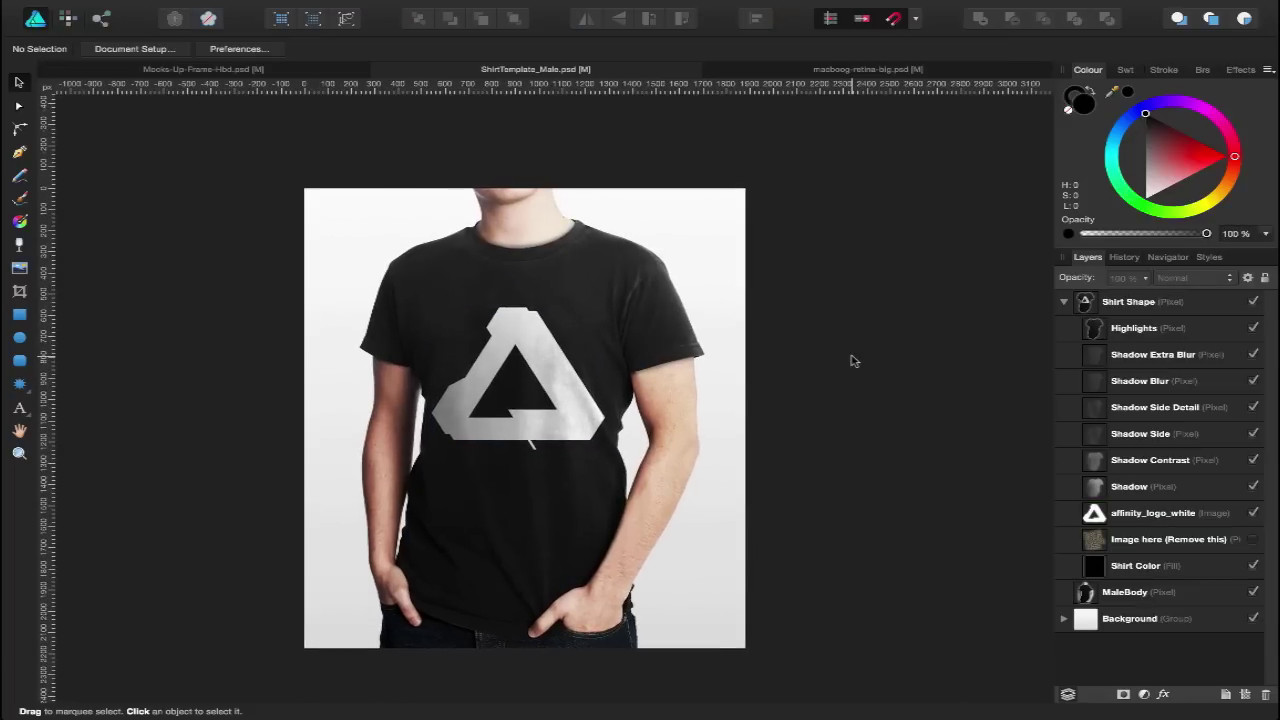
pyautogui.scroll(5, 526, 430)
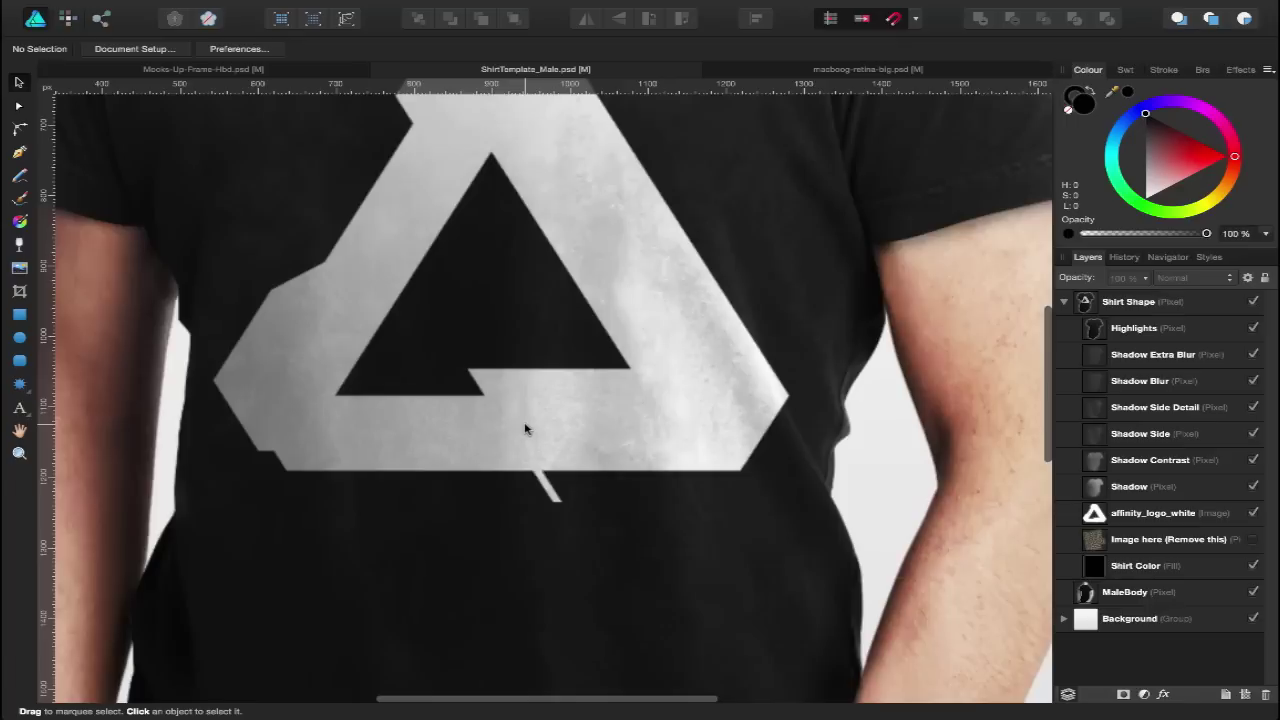
pyautogui.scroll(2, 526, 430)
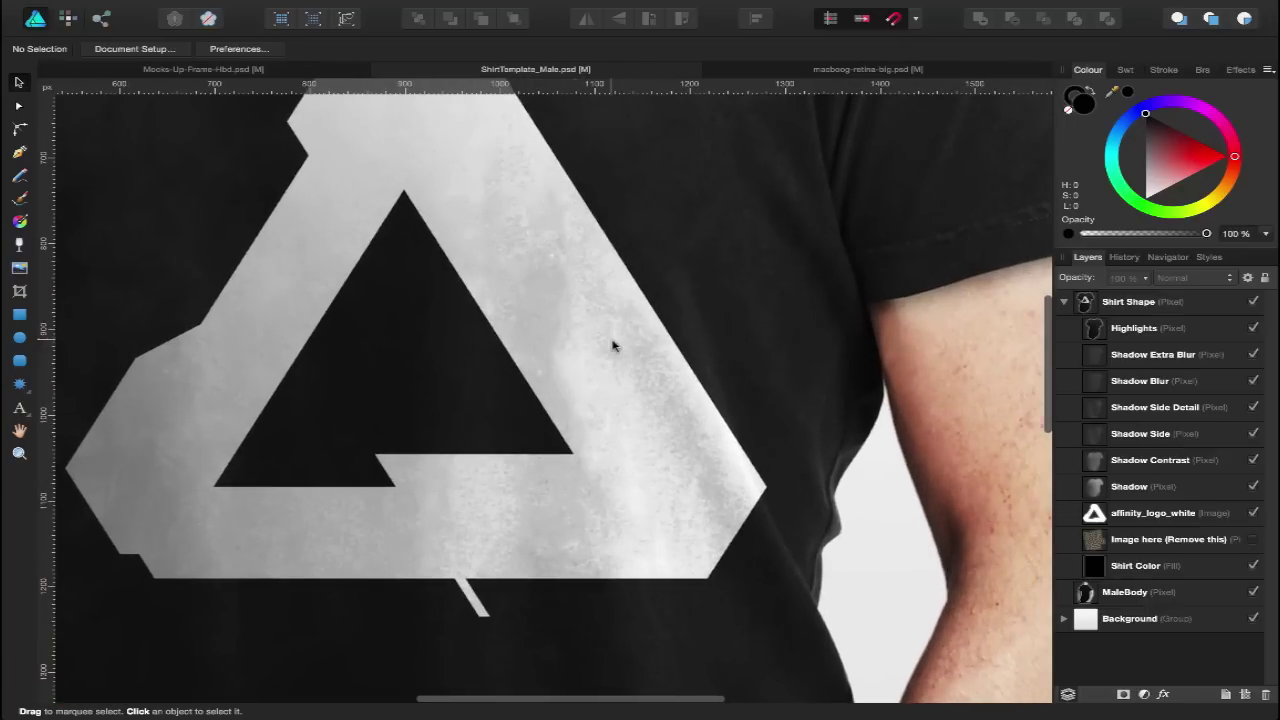
pyautogui.moveTo(608, 363); pyautogui.dragTo(624, 364)
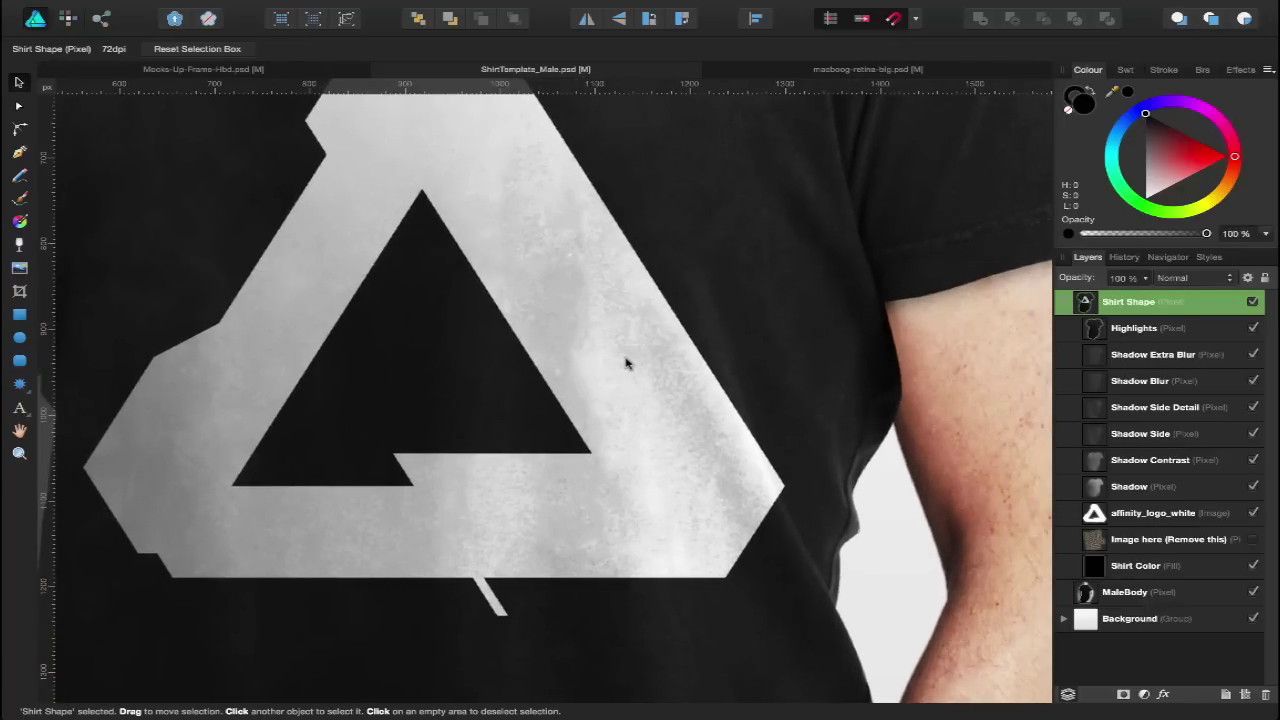
pyautogui.click(1115, 514)
pyautogui.moveTo(669, 443); pyautogui.dragTo(742, 447)
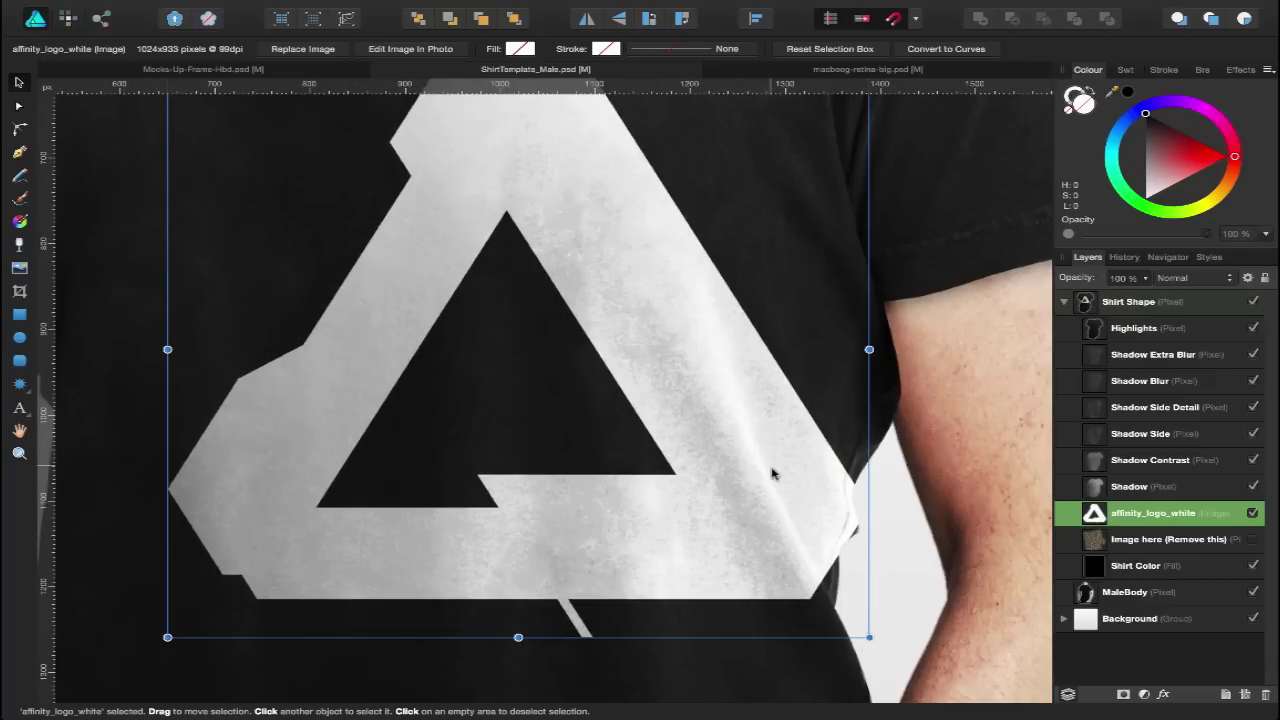
pyautogui.scroll(-2, 660, 490)
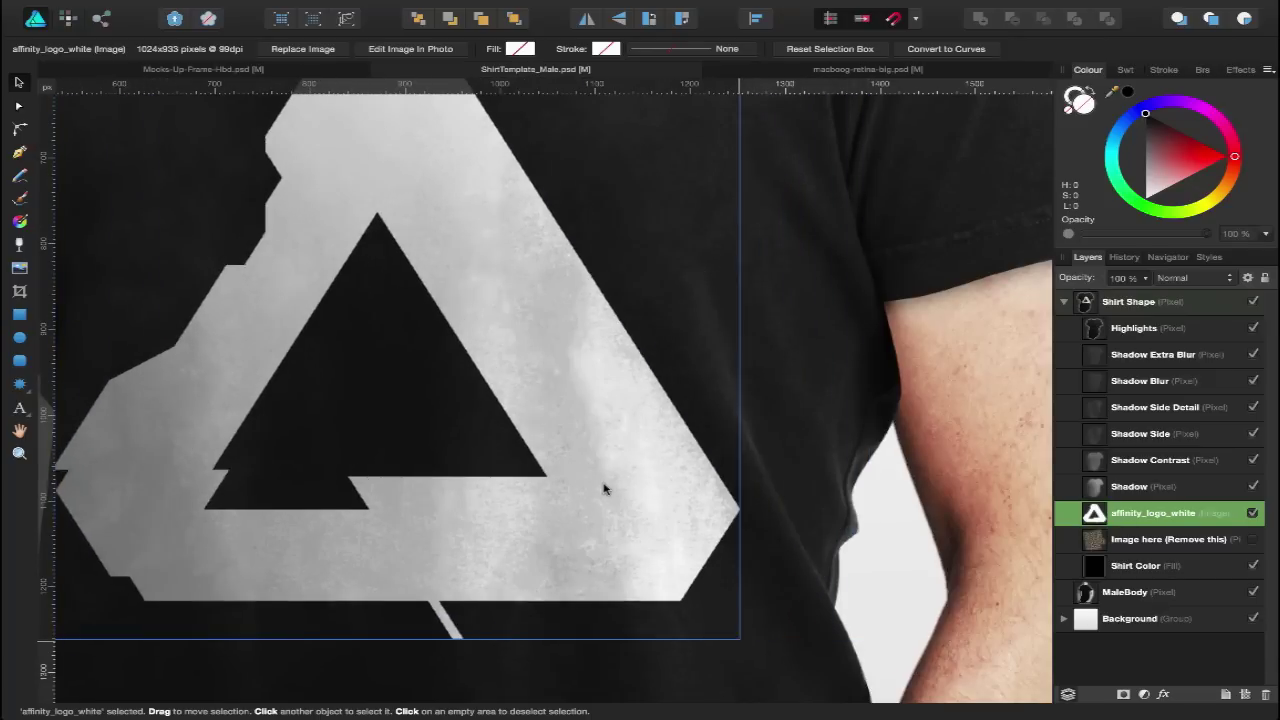
pyautogui.scroll(-3, 605, 501)
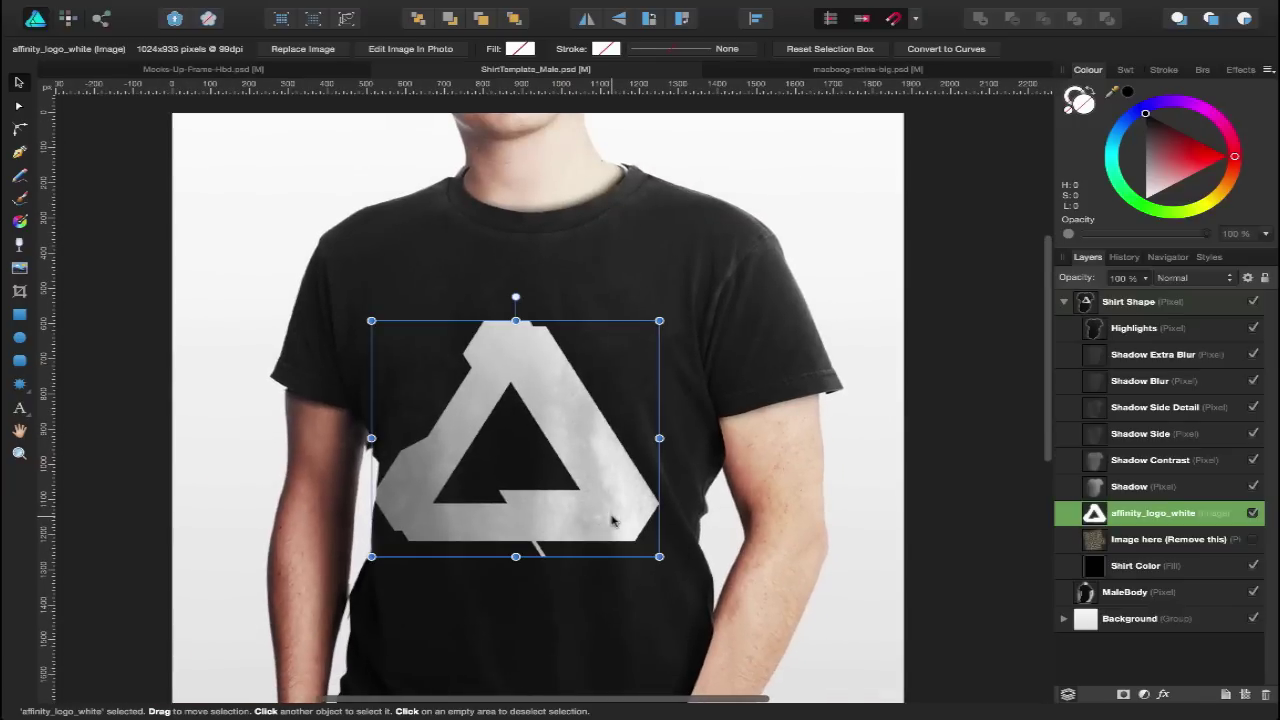
pyautogui.moveTo(623, 514); pyautogui.dragTo(627, 514)
# Step: In macbook-retina-big.psd, expand the display group and select the desktop bg image
pyautogui.click(796, 70)
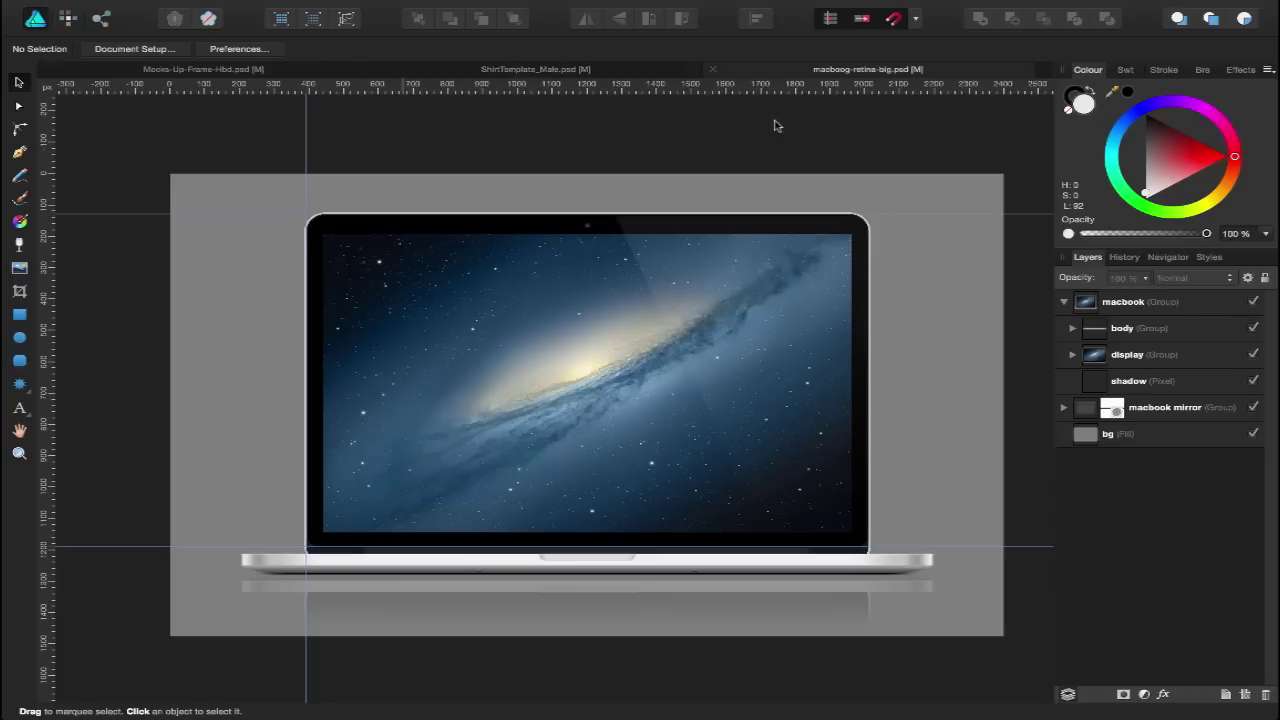
pyautogui.hscroll(2, 699, 284)
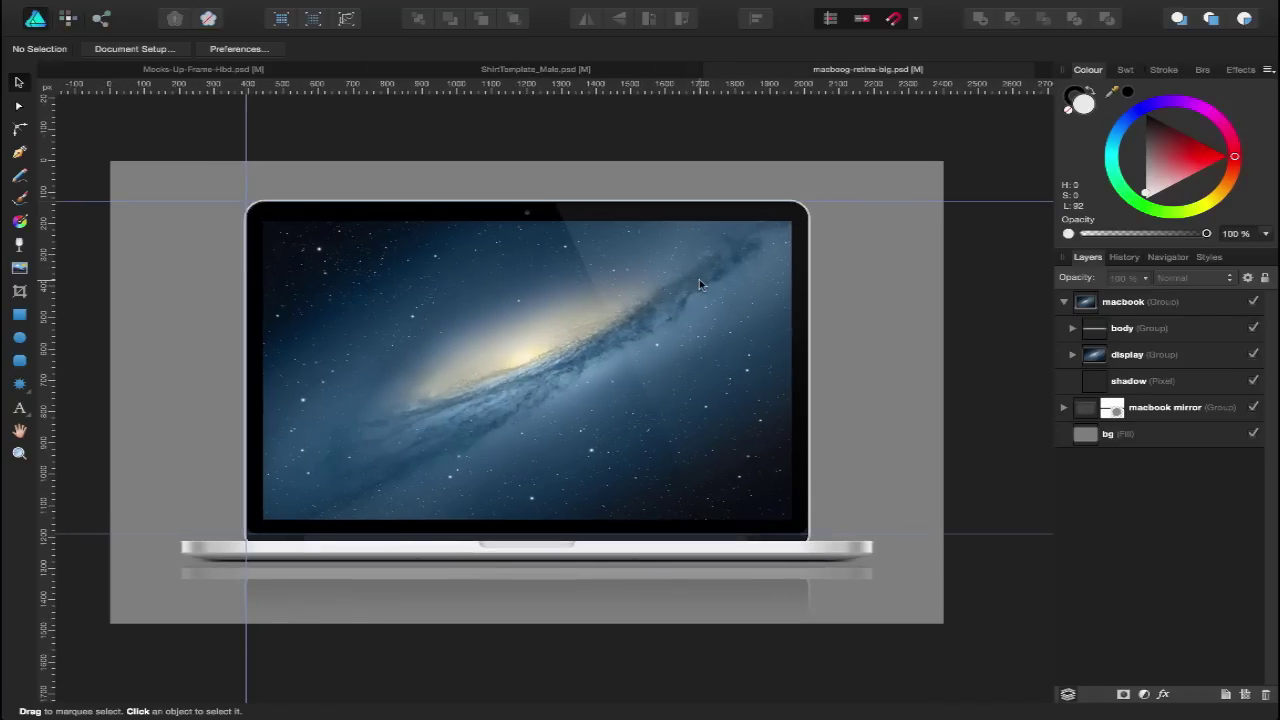
pyautogui.hscroll(-2, 699, 279)
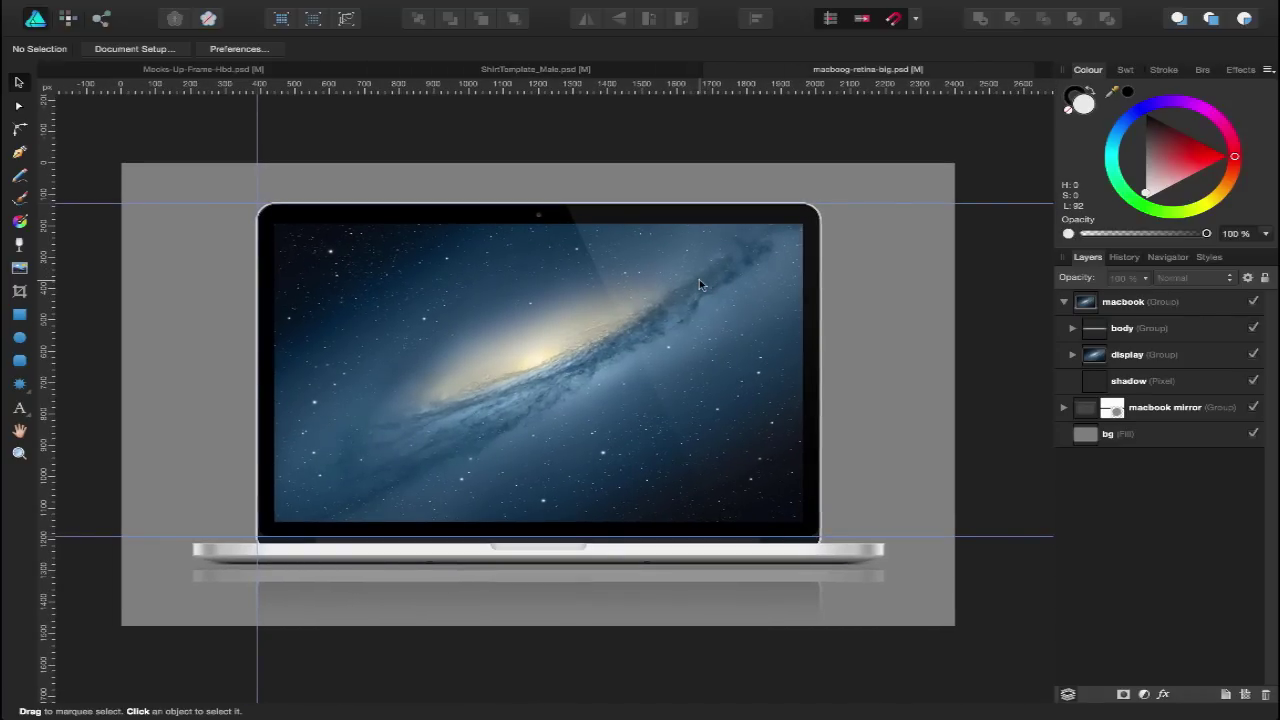
pyautogui.click(1126, 305)
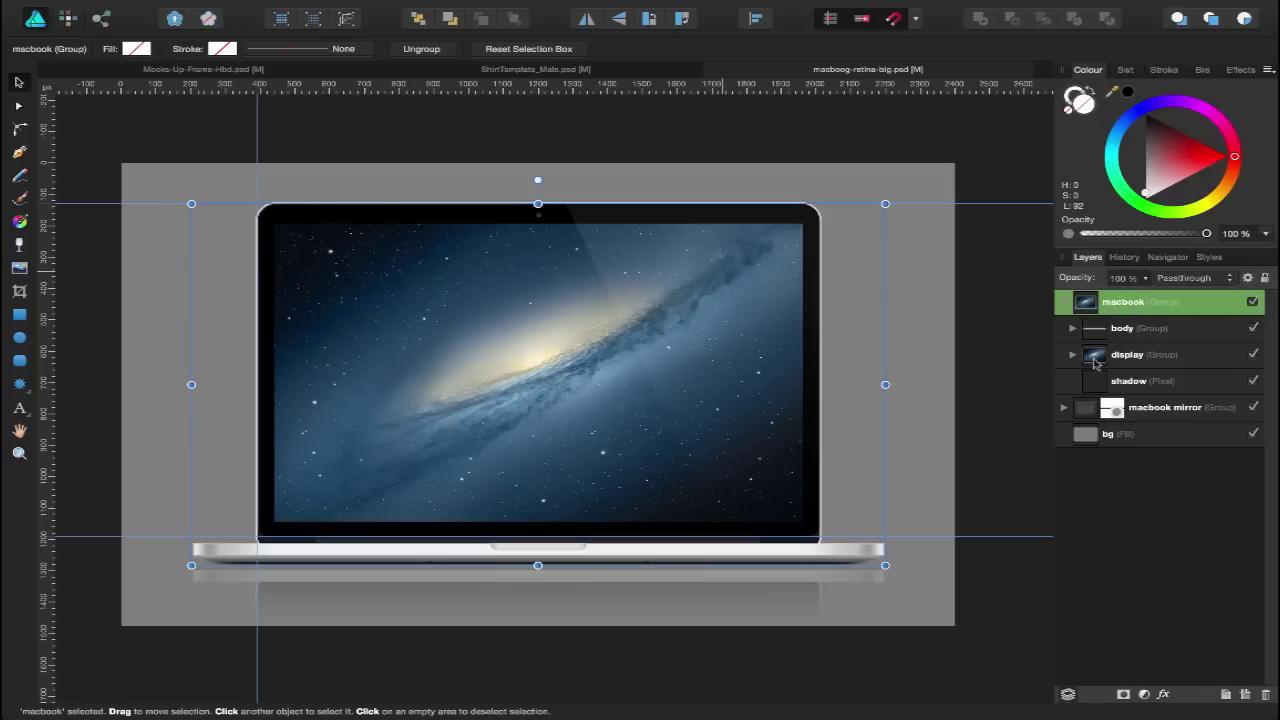
pyautogui.click(1158, 358)
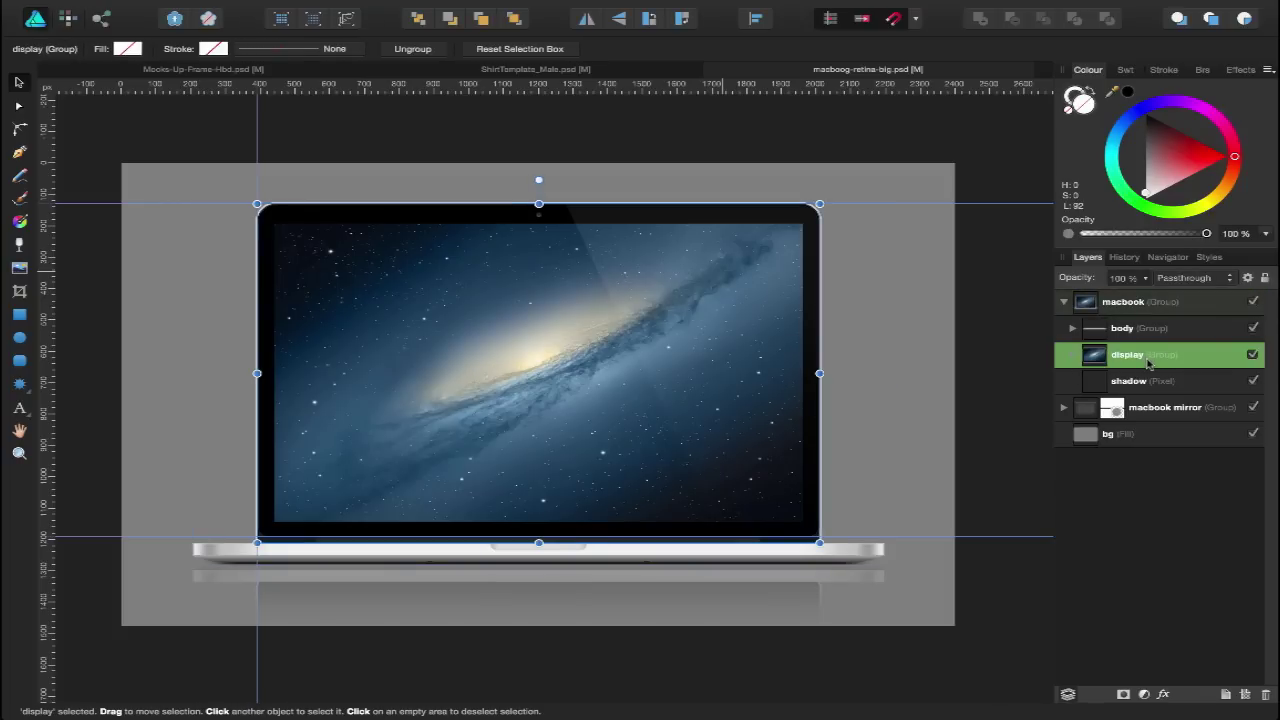
pyautogui.click(1075, 358)
pyautogui.click(1081, 433)
pyautogui.scroll(-1, 1150, 430)
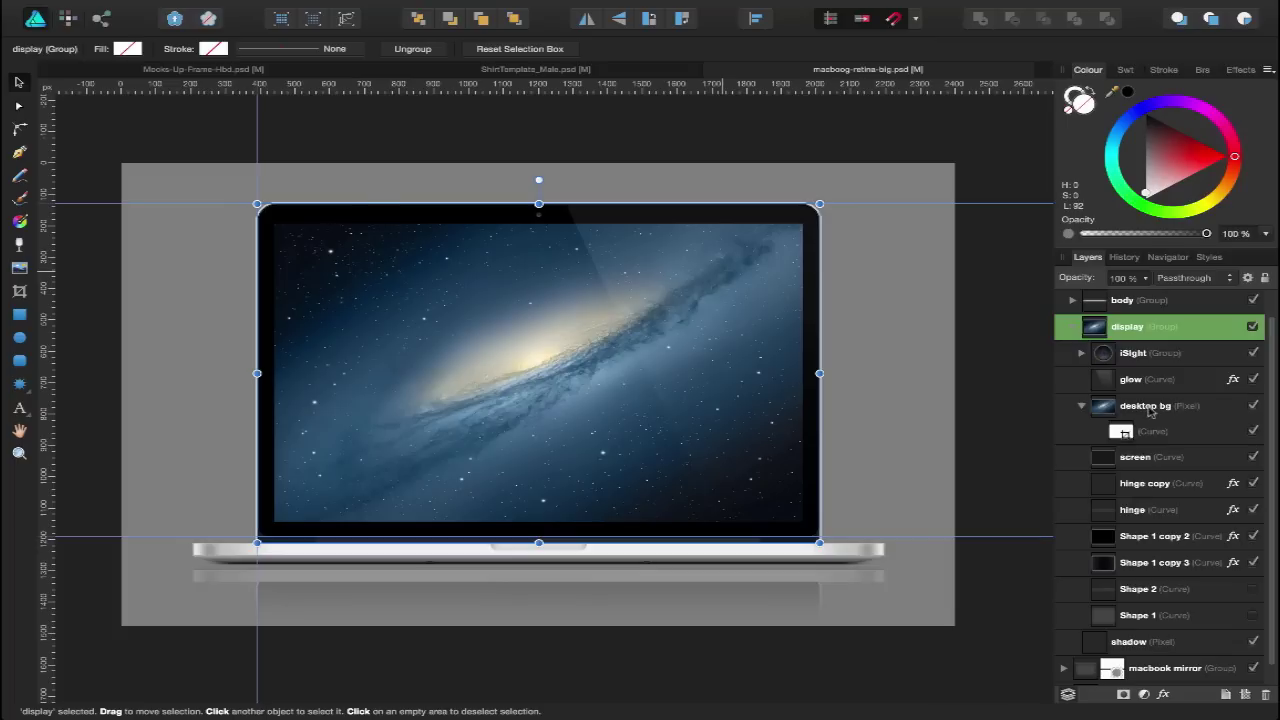
pyautogui.click(1150, 409)
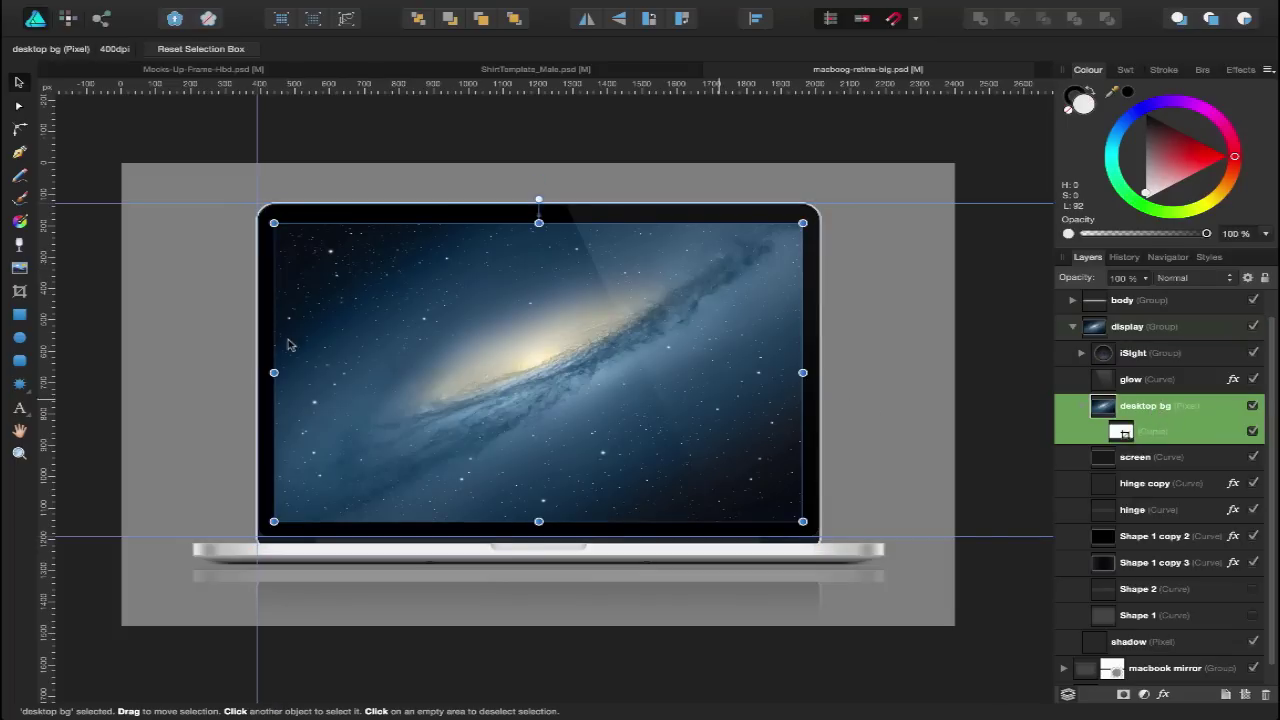
# Step: Place the Mango-Web image over the MacBook's screen area
pyautogui.click(19, 268)
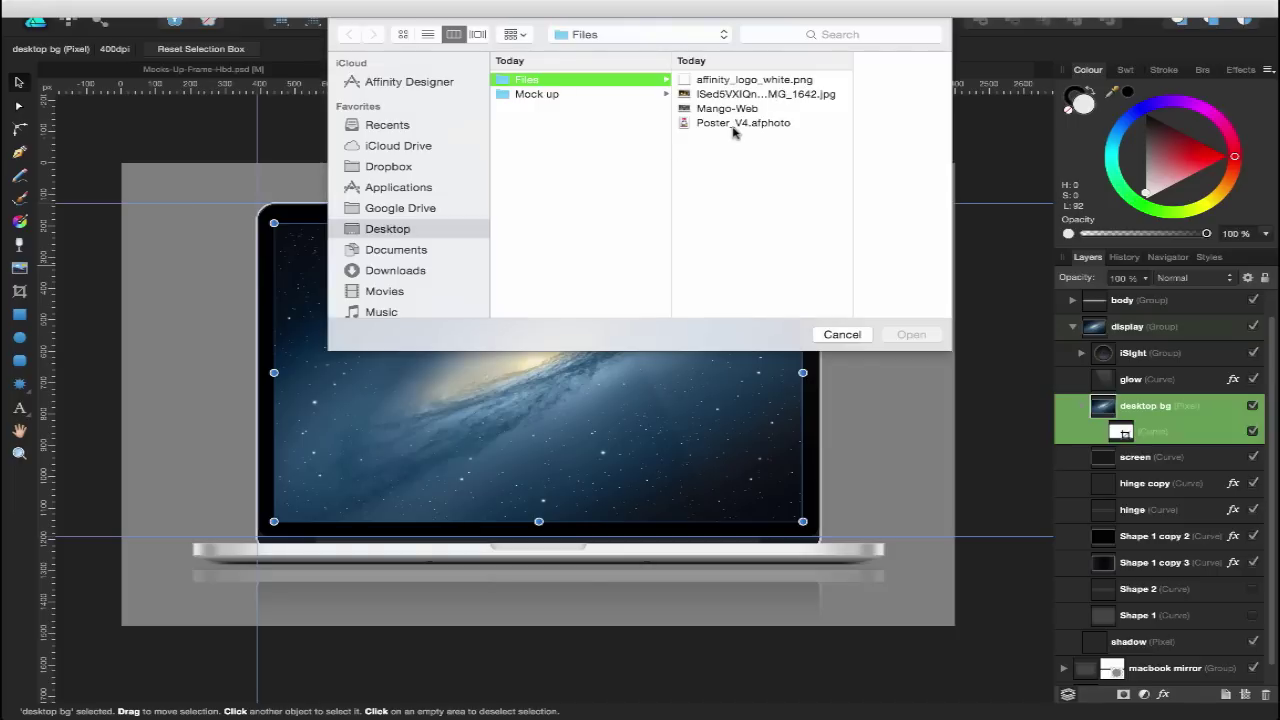
pyautogui.click(724, 109)
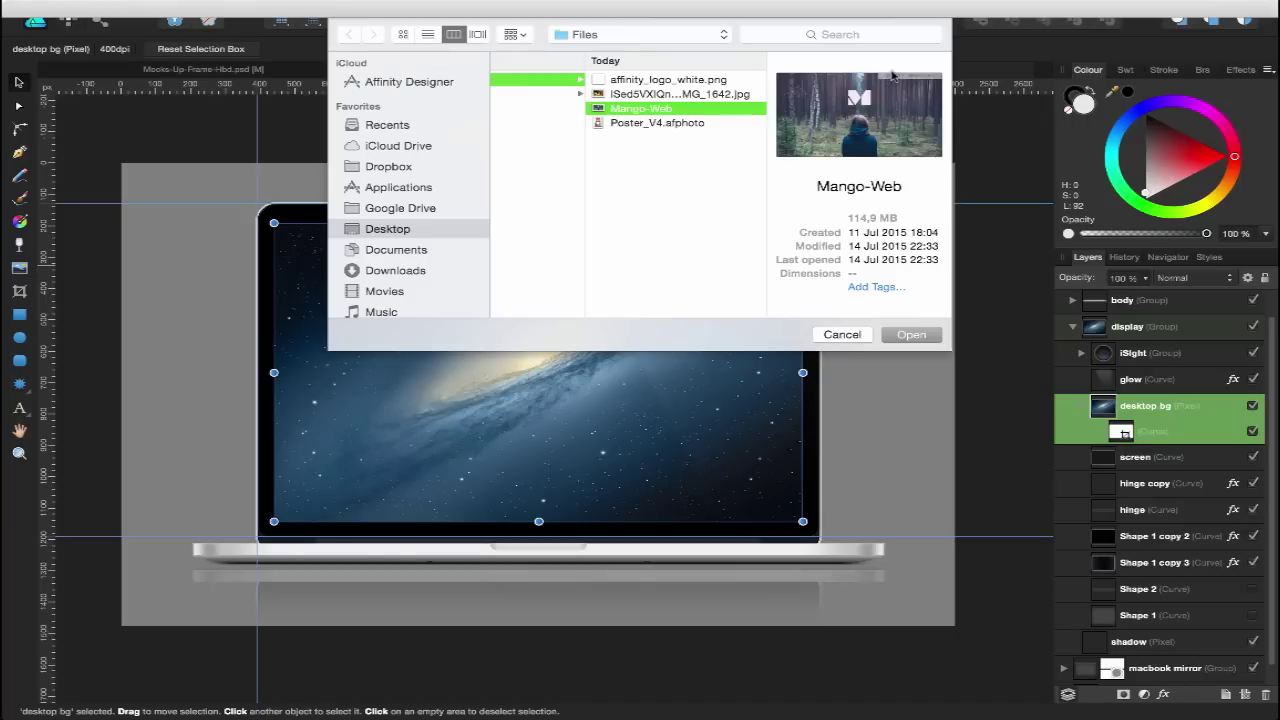
pyautogui.click(906, 334)
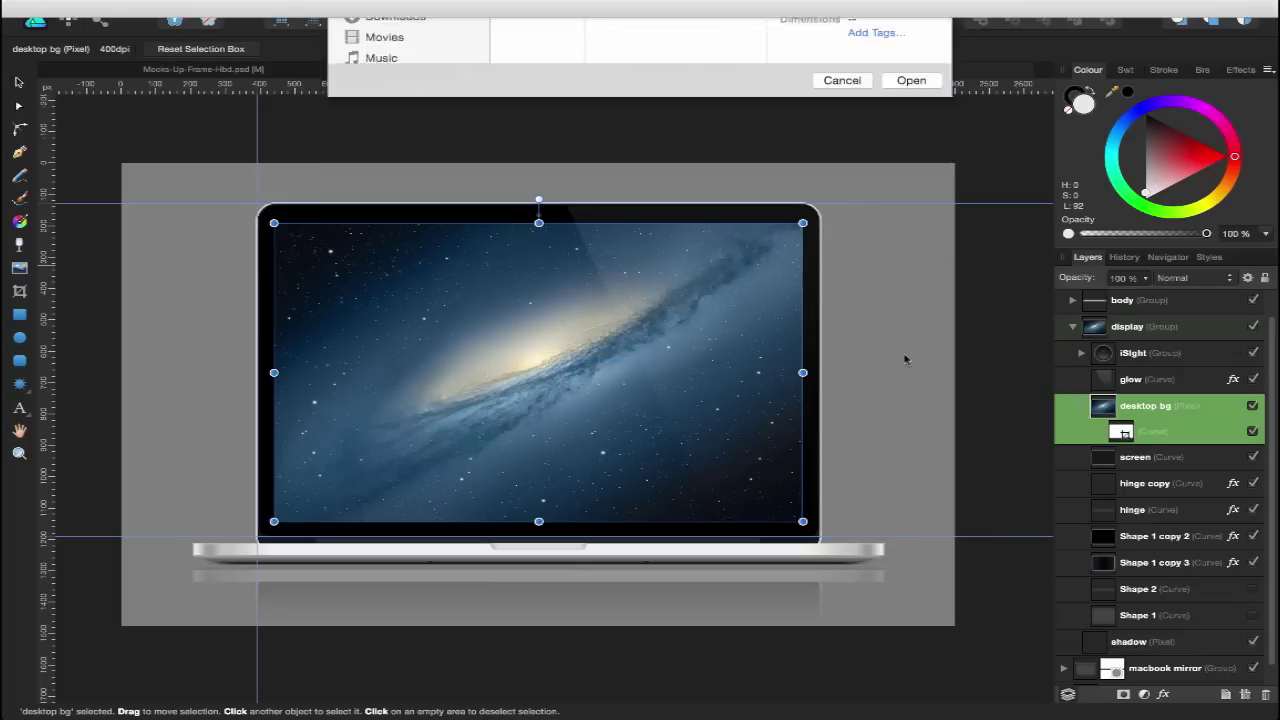
pyautogui.moveTo(273, 213); pyautogui.dragTo(882, 654)
pyautogui.moveTo(748, 361); pyautogui.dragTo(646, 359)
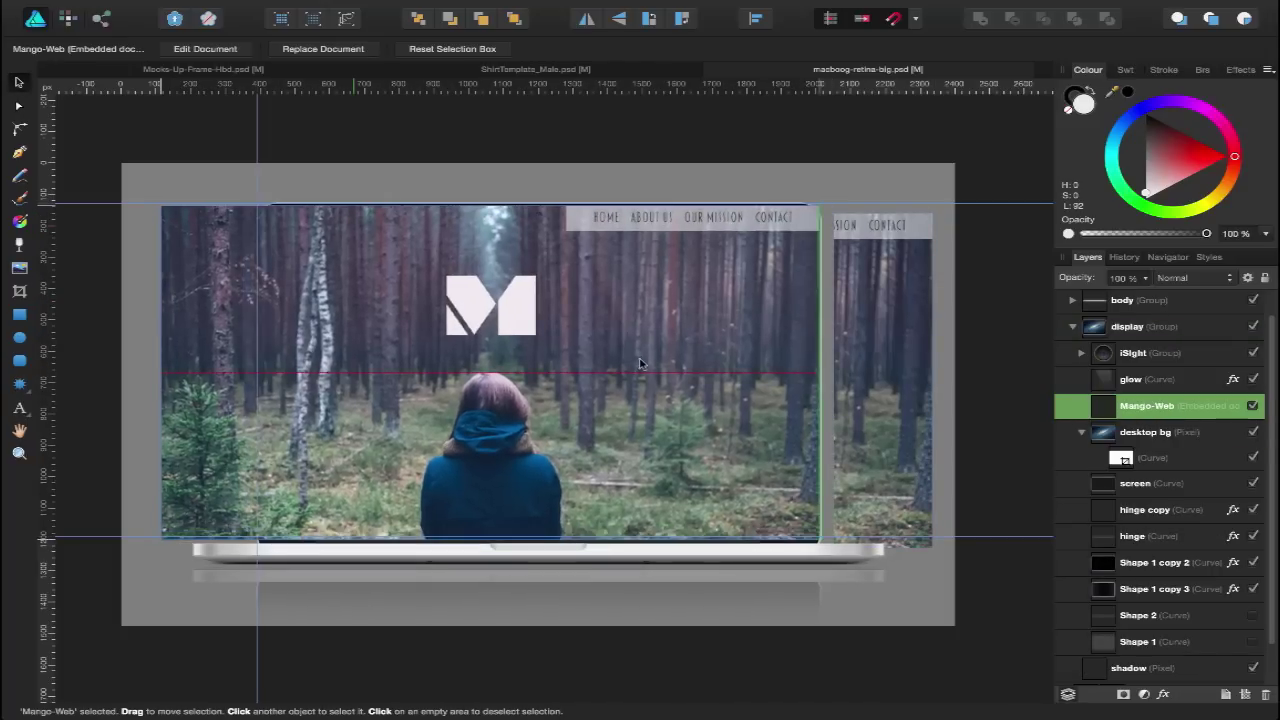
pyautogui.moveTo(643, 364); pyautogui.dragTo(656, 366)
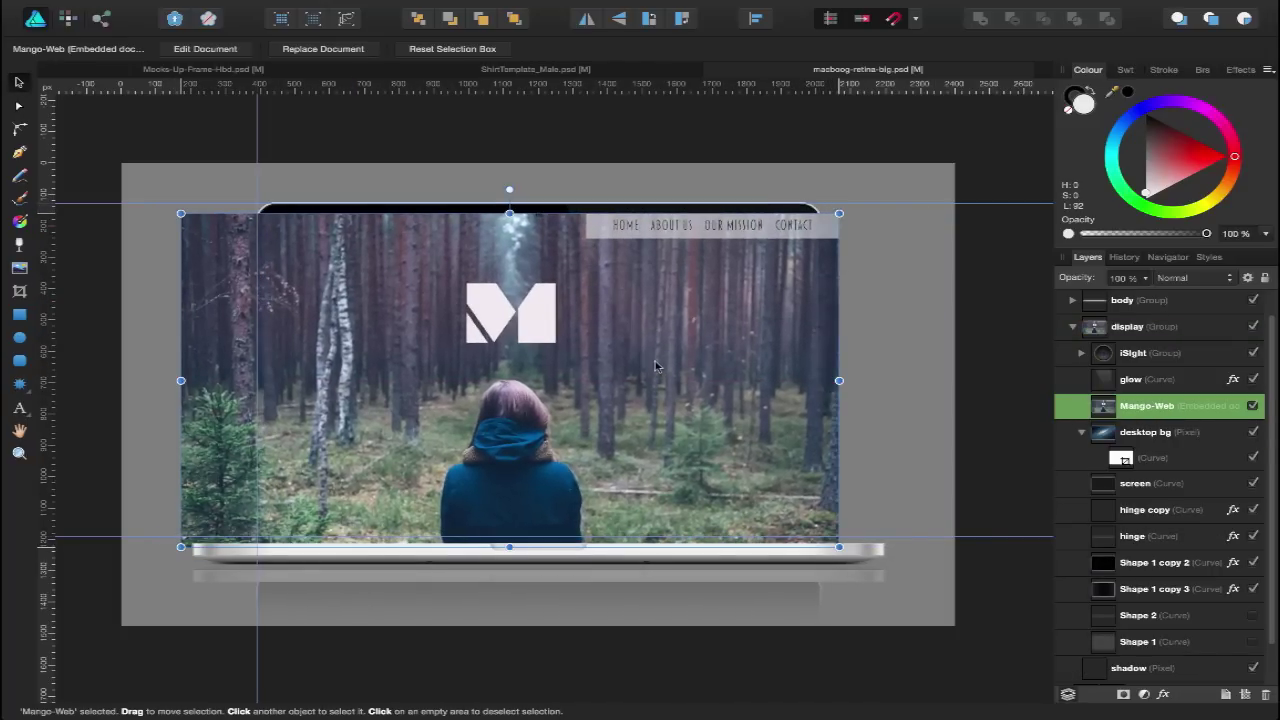
# Step: Clip Mango-Web inside desktop bg and resize its edges to fit the laptop screen
pyautogui.moveTo(1166, 416); pyautogui.dragTo(1160, 470)
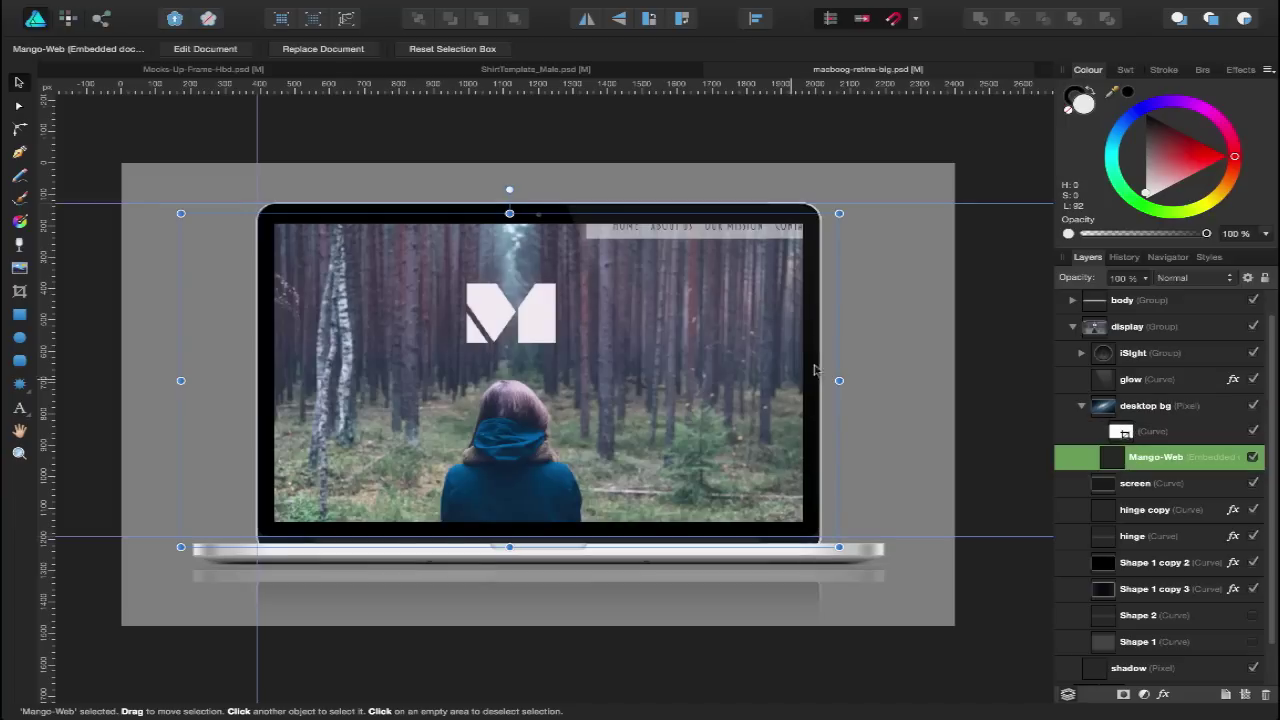
pyautogui.moveTo(840, 381); pyautogui.dragTo(786, 378)
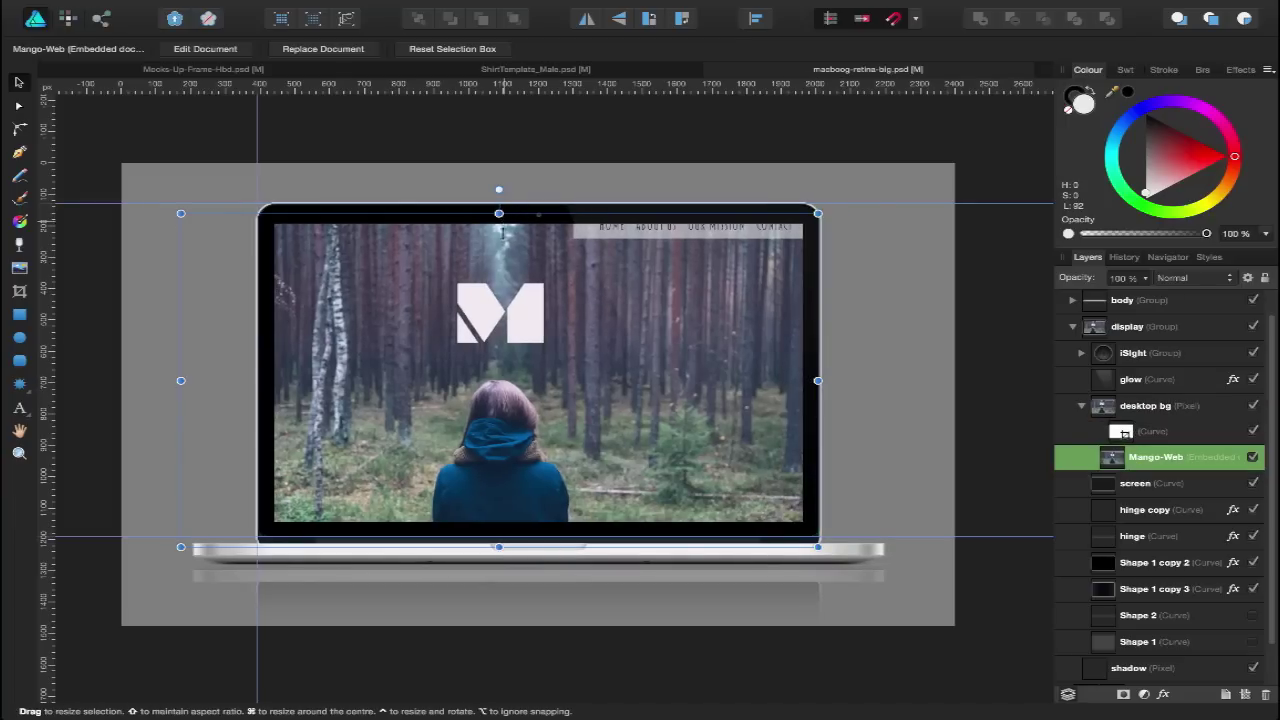
pyautogui.moveTo(502, 234); pyautogui.dragTo(502, 243)
pyautogui.click(937, 386)
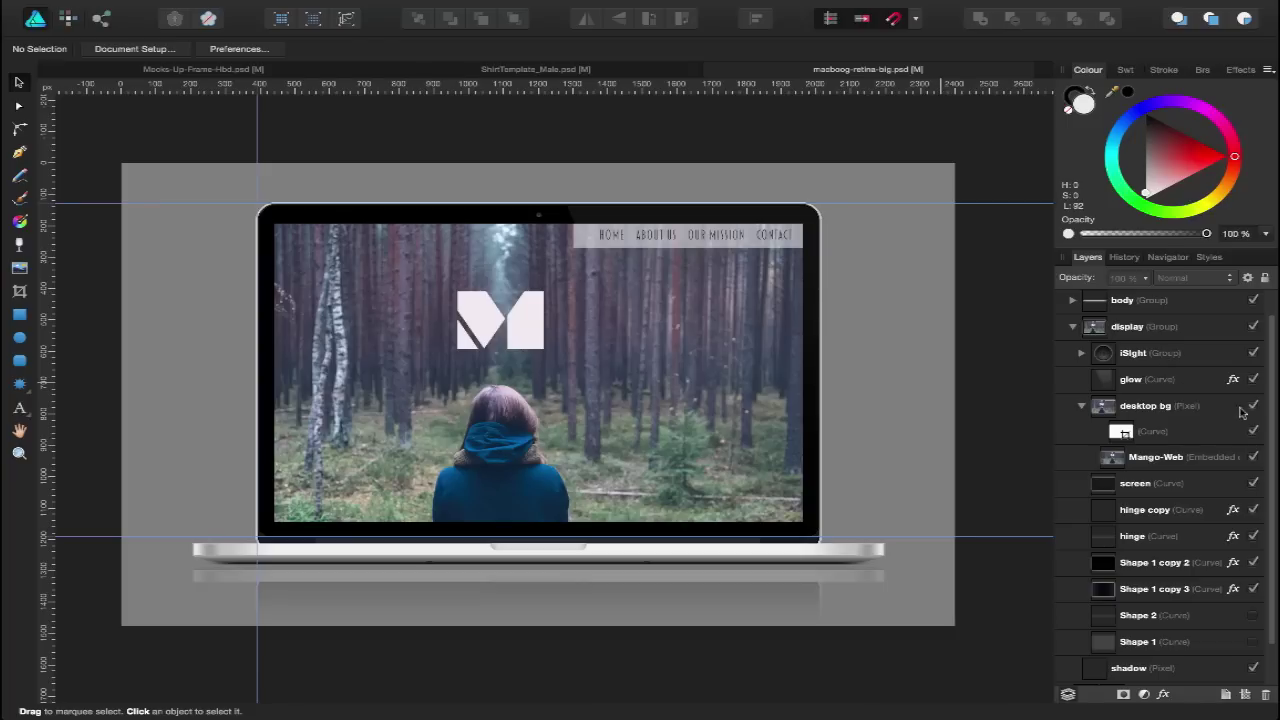
pyautogui.click(1187, 456)
pyautogui.moveTo(603, 388); pyautogui.dragTo(613, 389)
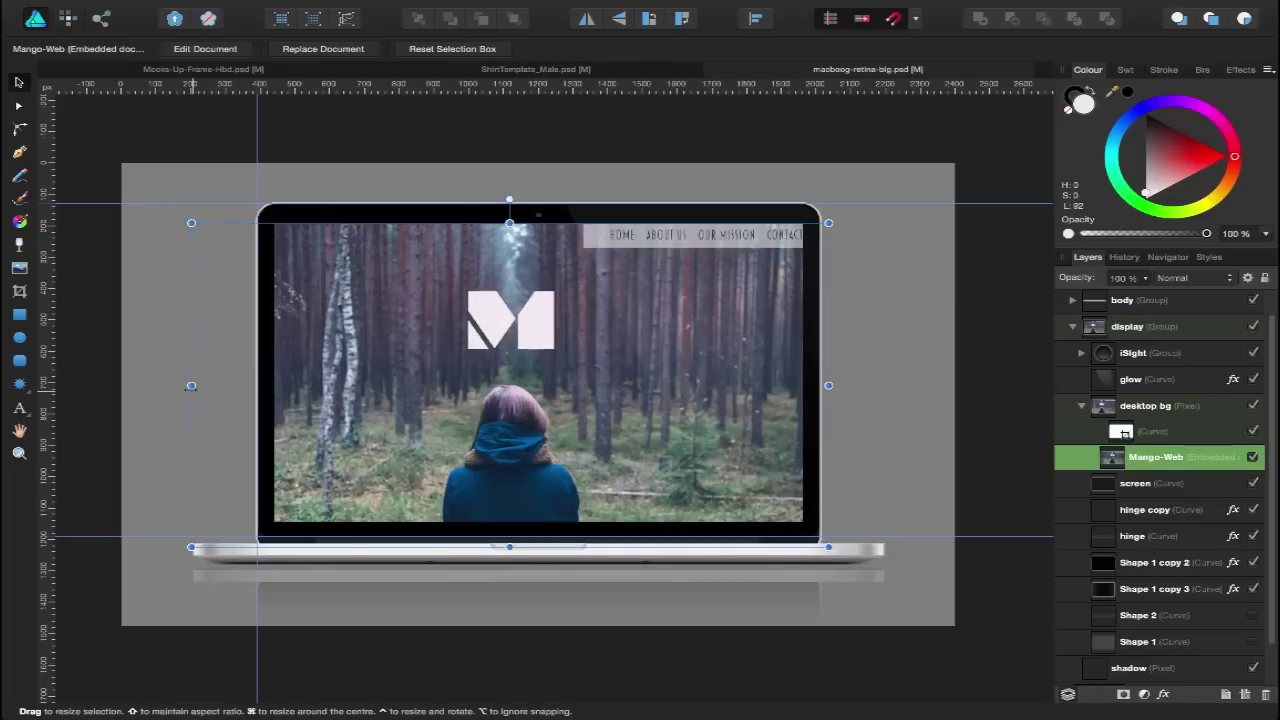
pyautogui.moveTo(207, 387); pyautogui.dragTo(260, 296)
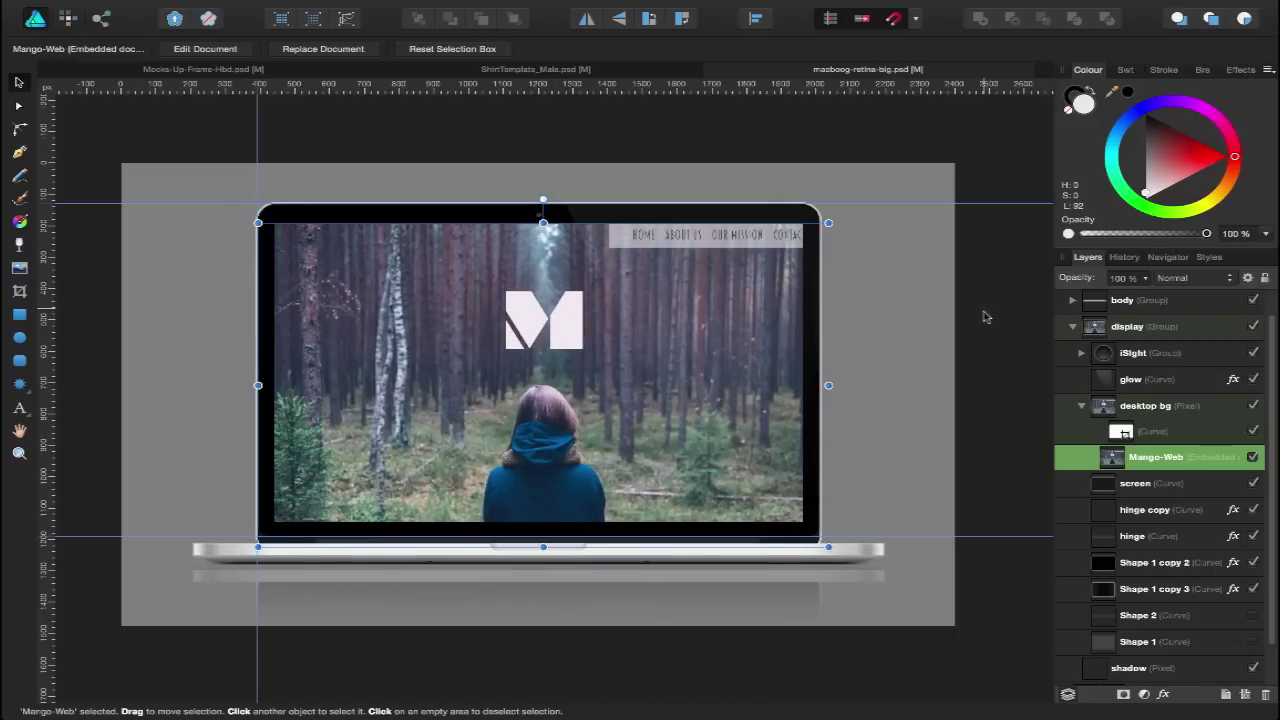
pyautogui.moveTo(828, 385); pyautogui.dragTo(818, 384)
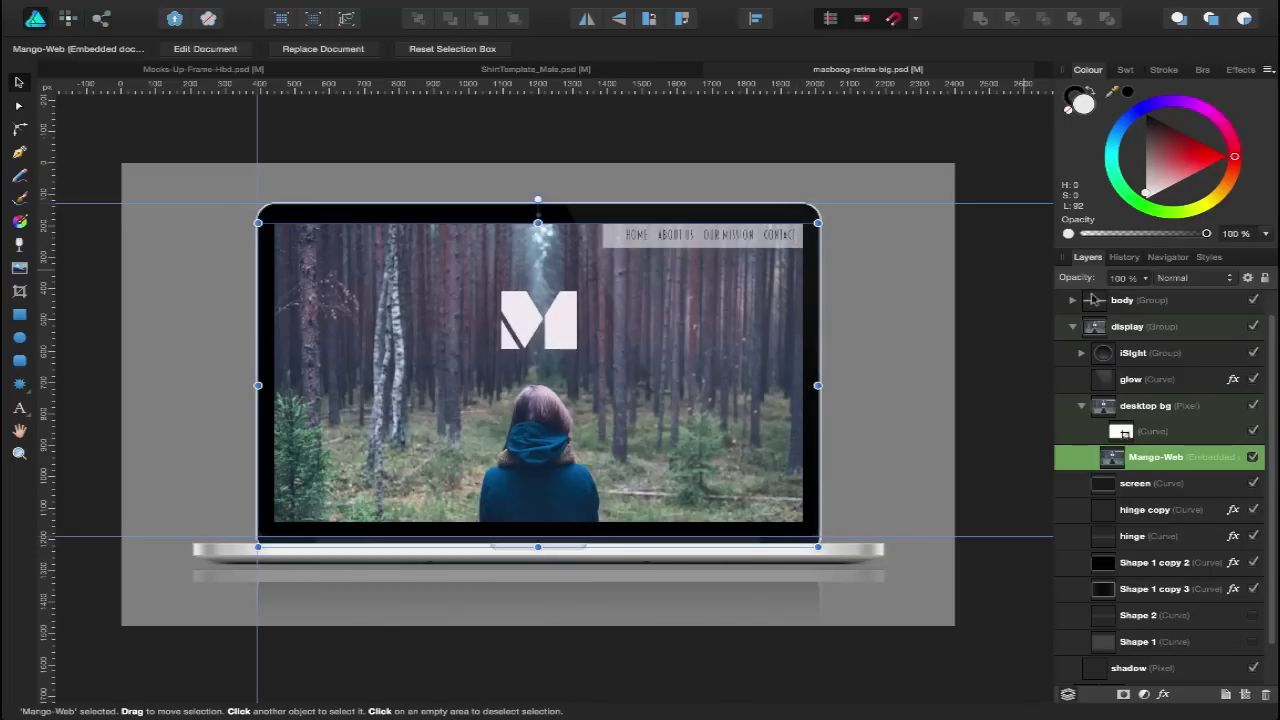
pyautogui.click(1022, 314)
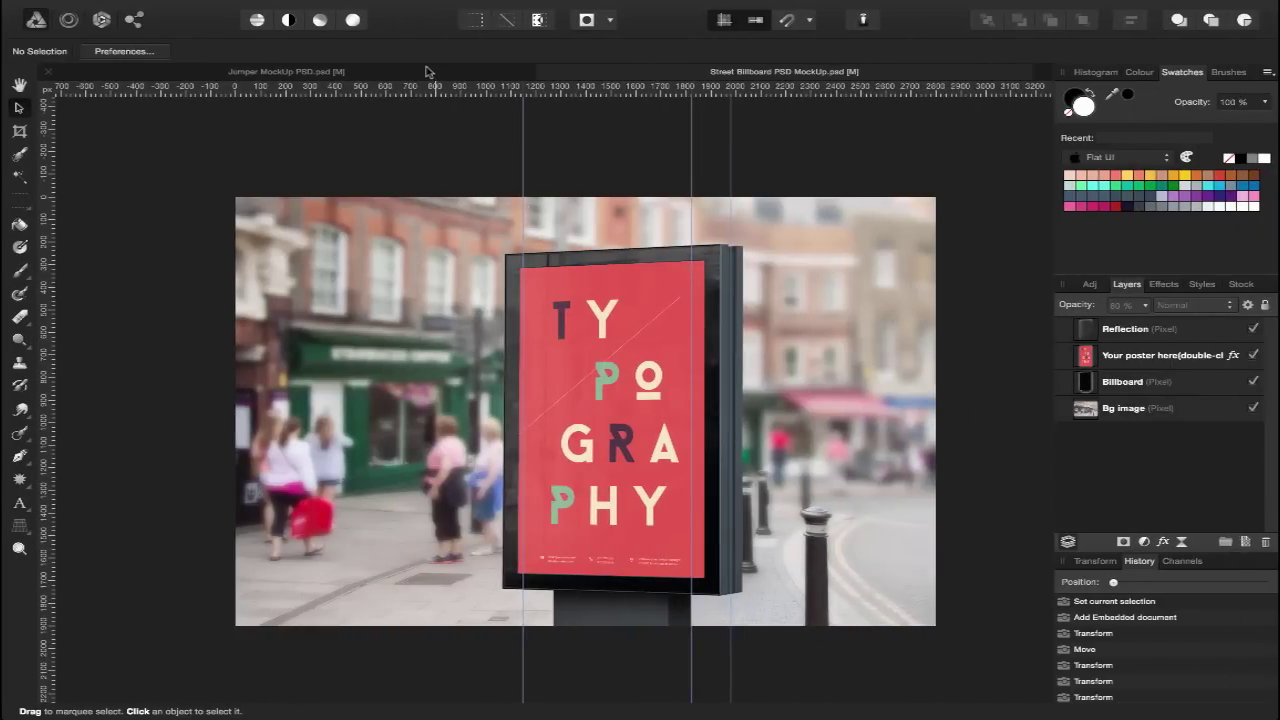
# Step: In Jumper MockUp, select YOUR DESIGN HERE and choose affinity_logo_white.png via File > Place
pyautogui.click(425, 71)
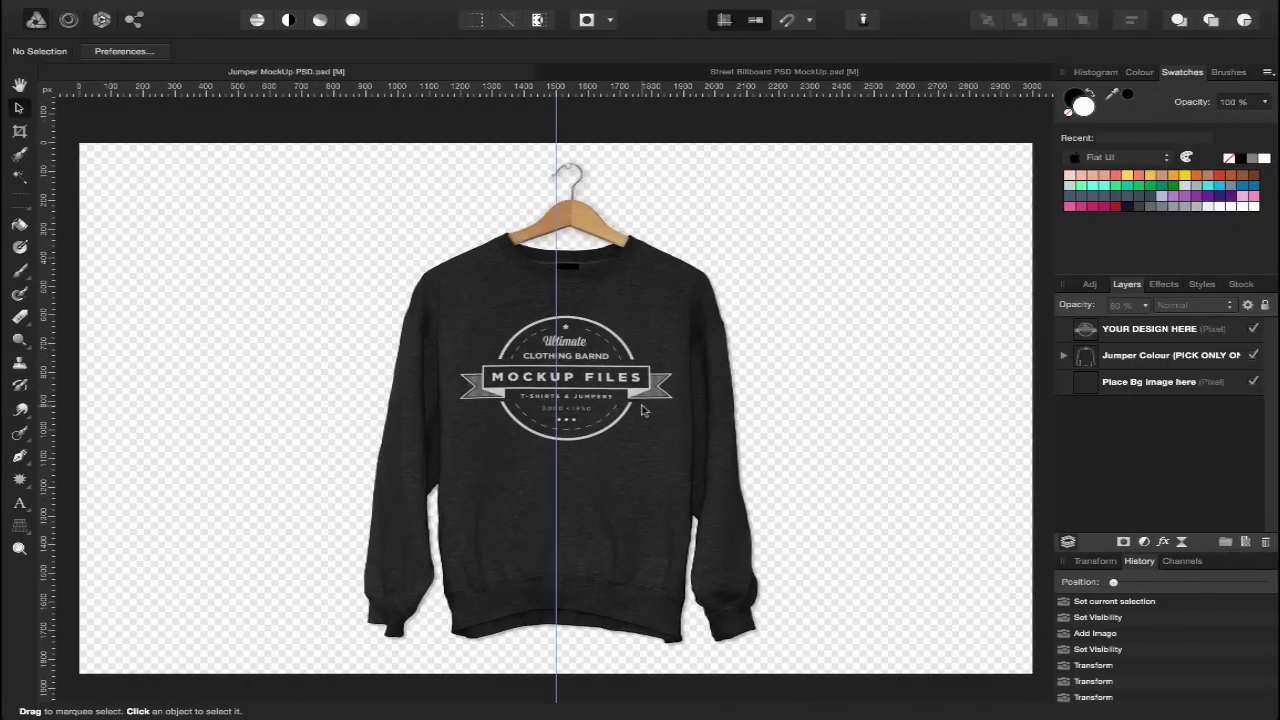
pyautogui.scroll(-2, 627, 447)
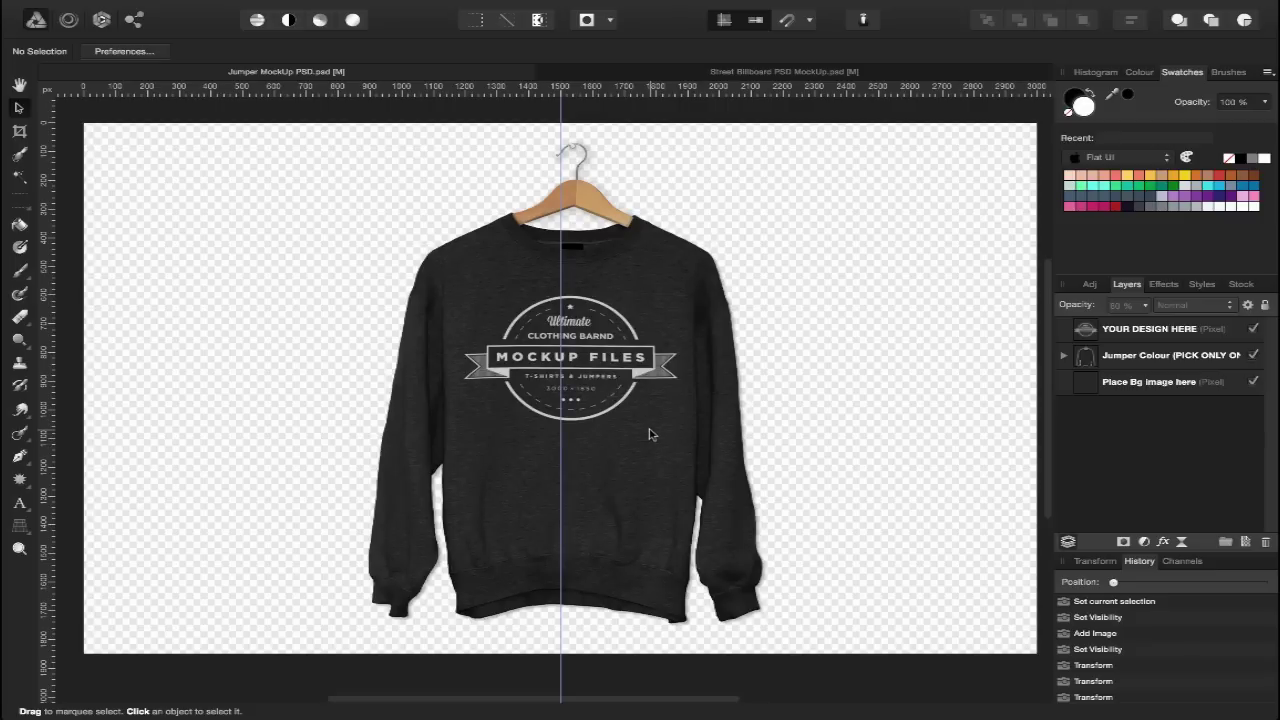
pyautogui.click(1168, 330)
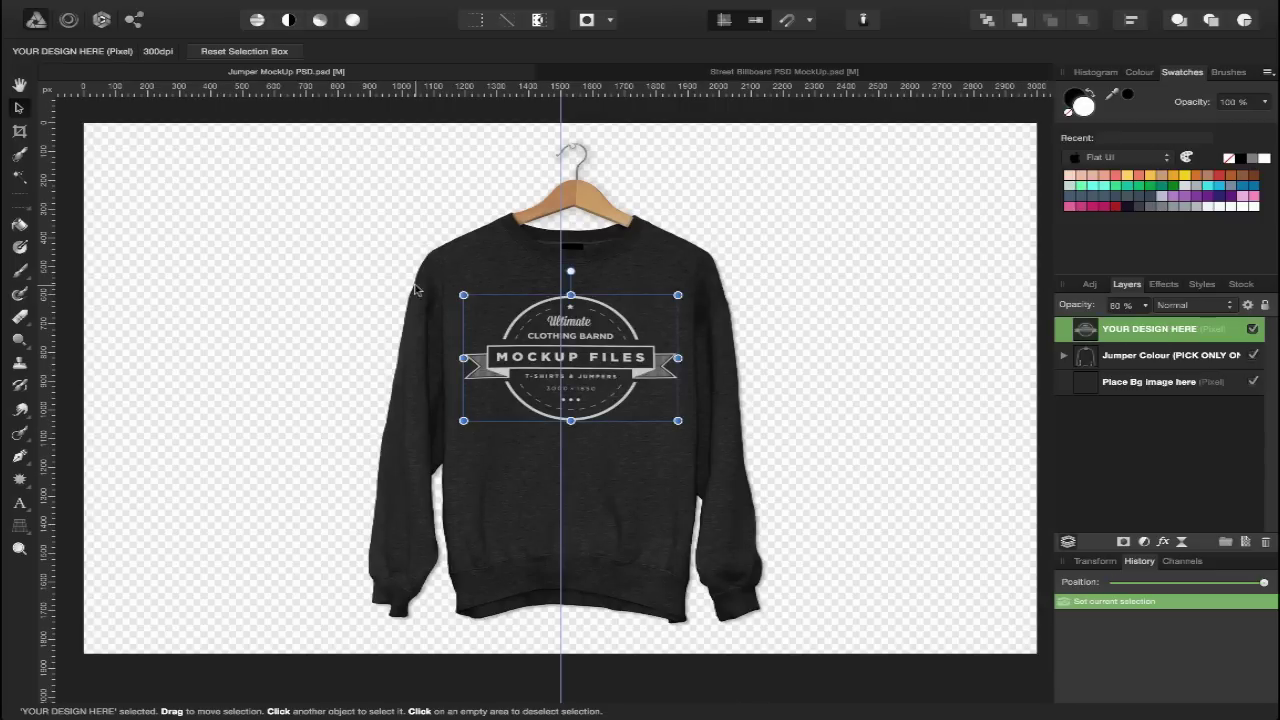
pyautogui.click(162, 9)
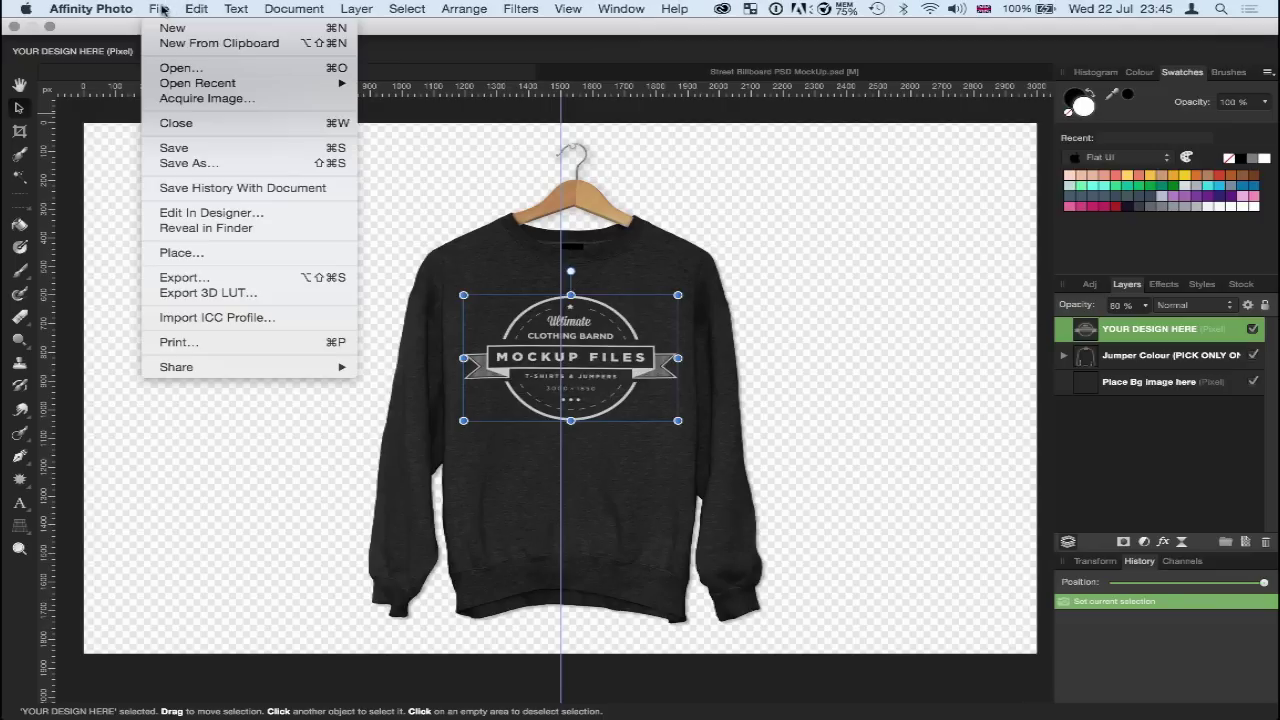
pyautogui.click(227, 252)
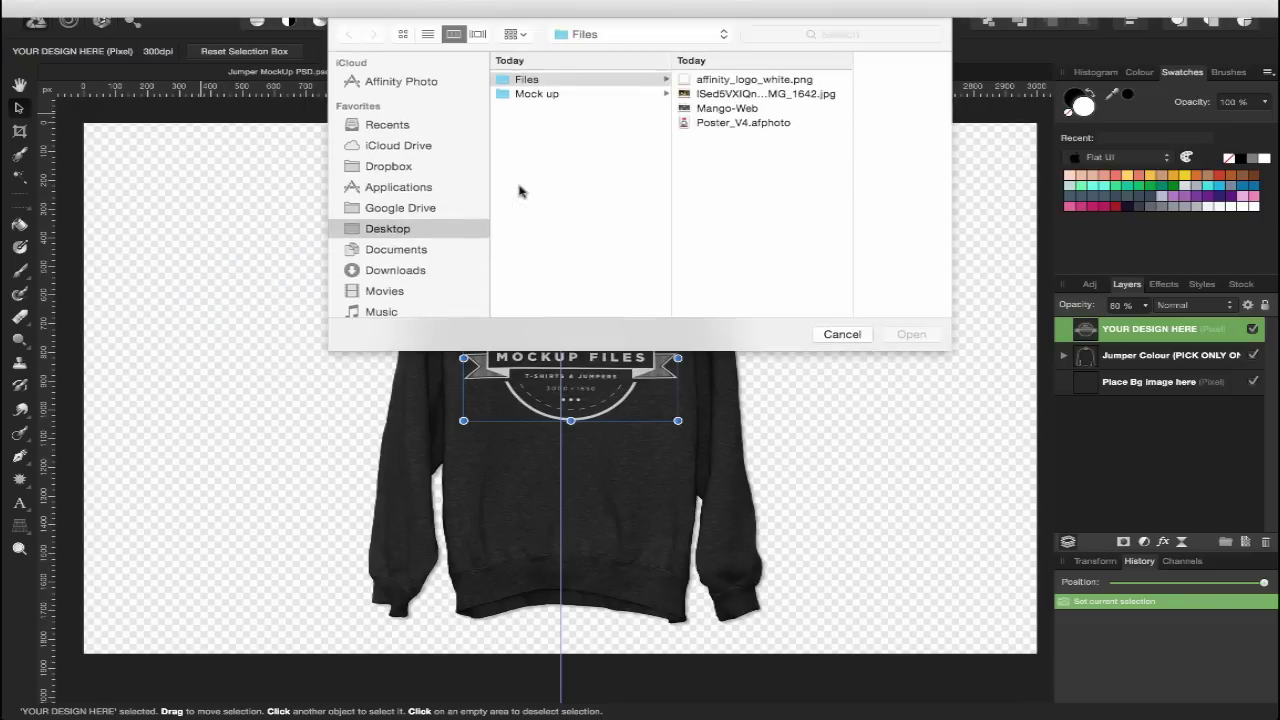
pyautogui.click(736, 80)
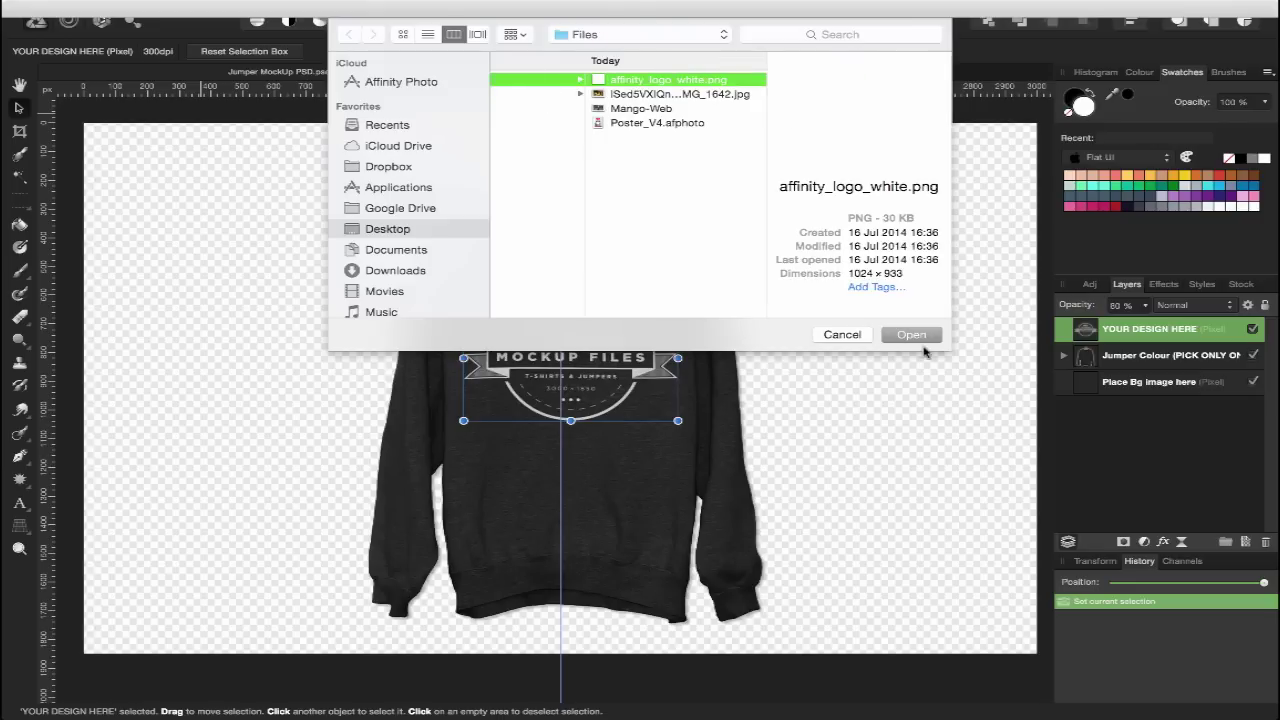
pyautogui.click(915, 336)
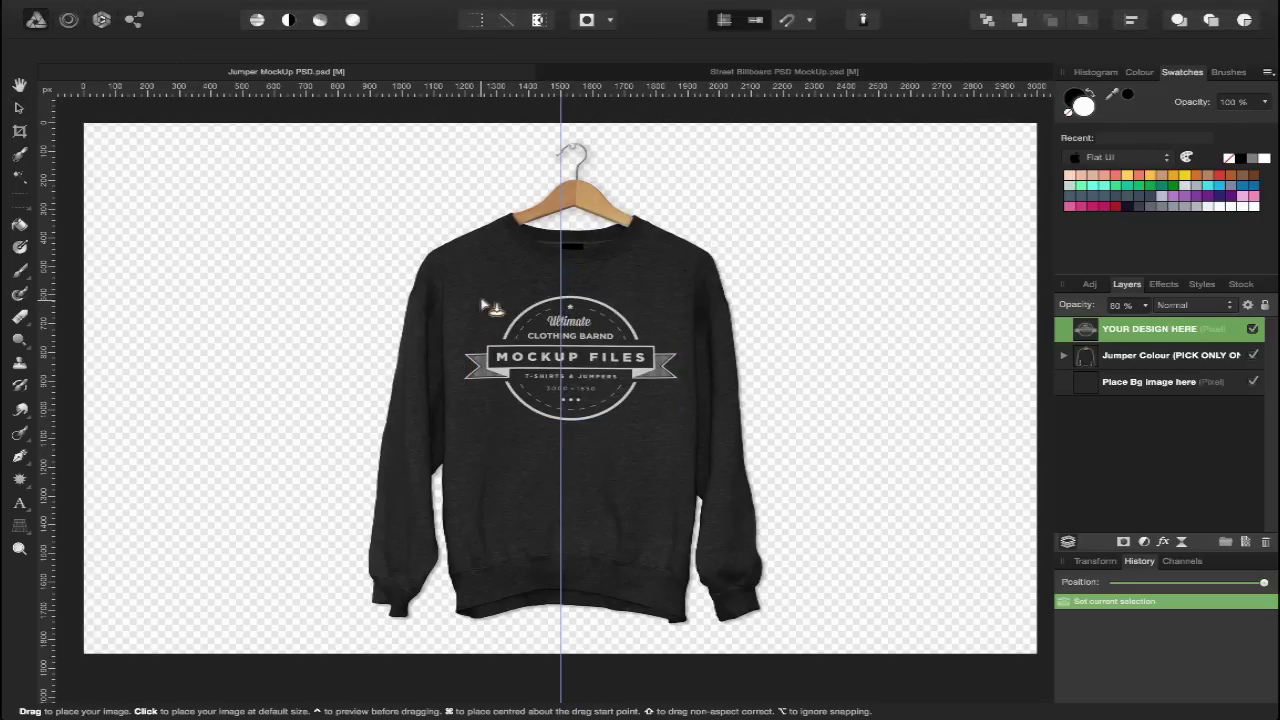
# Step: Place the white logo over the jumper's chest and hide the YOUR DESIGN HERE layer
pyautogui.moveTo(479, 298); pyautogui.dragTo(658, 455)
pyautogui.scroll(5, 658, 455)
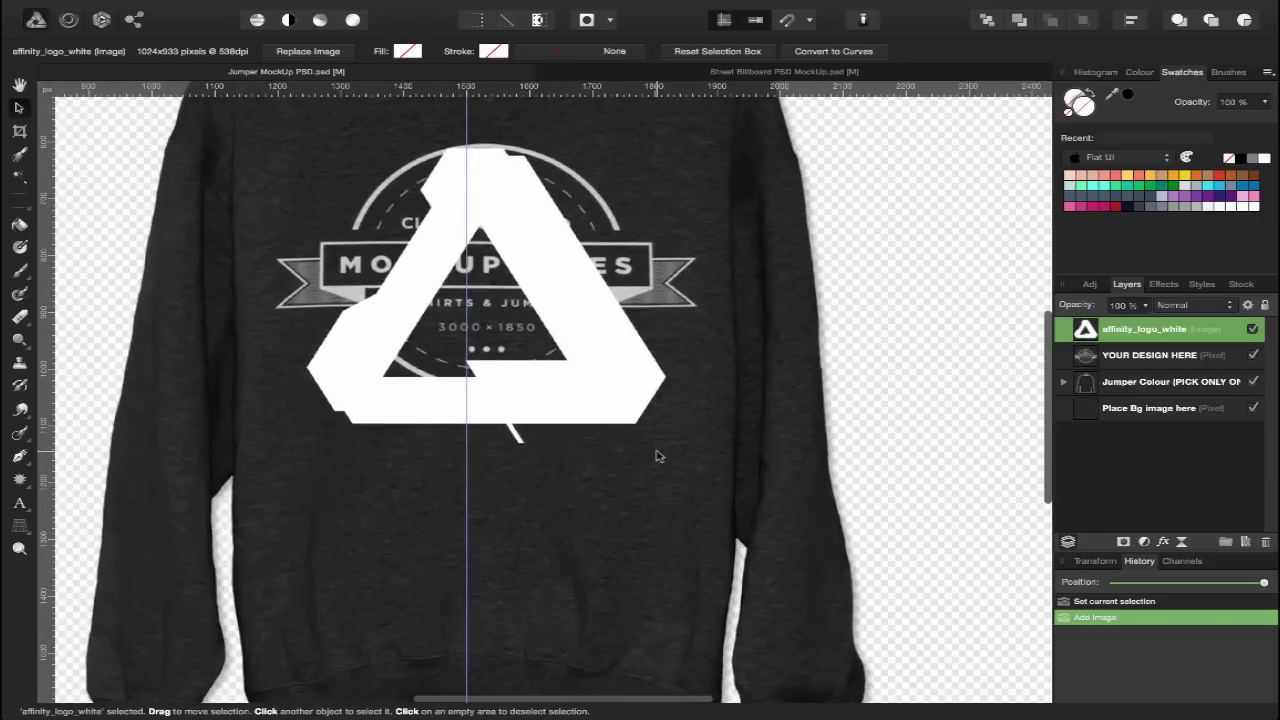
pyautogui.scroll(2, 658, 455)
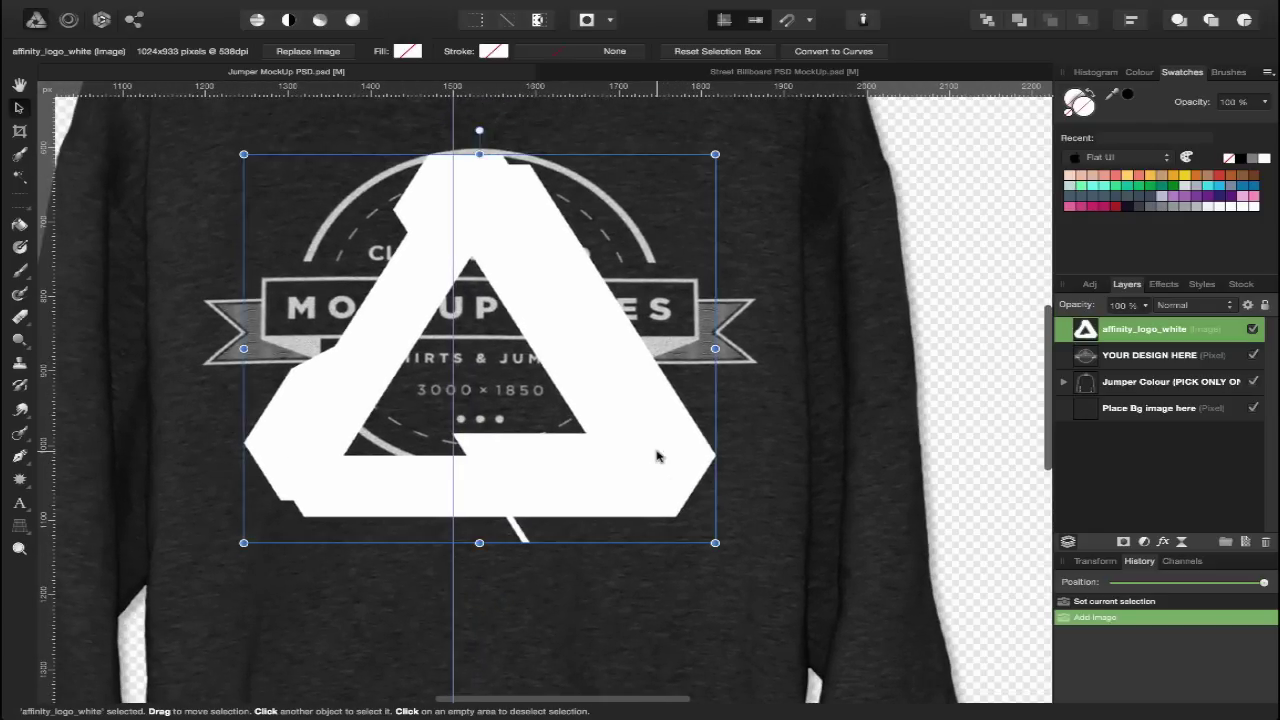
pyautogui.click(1254, 356)
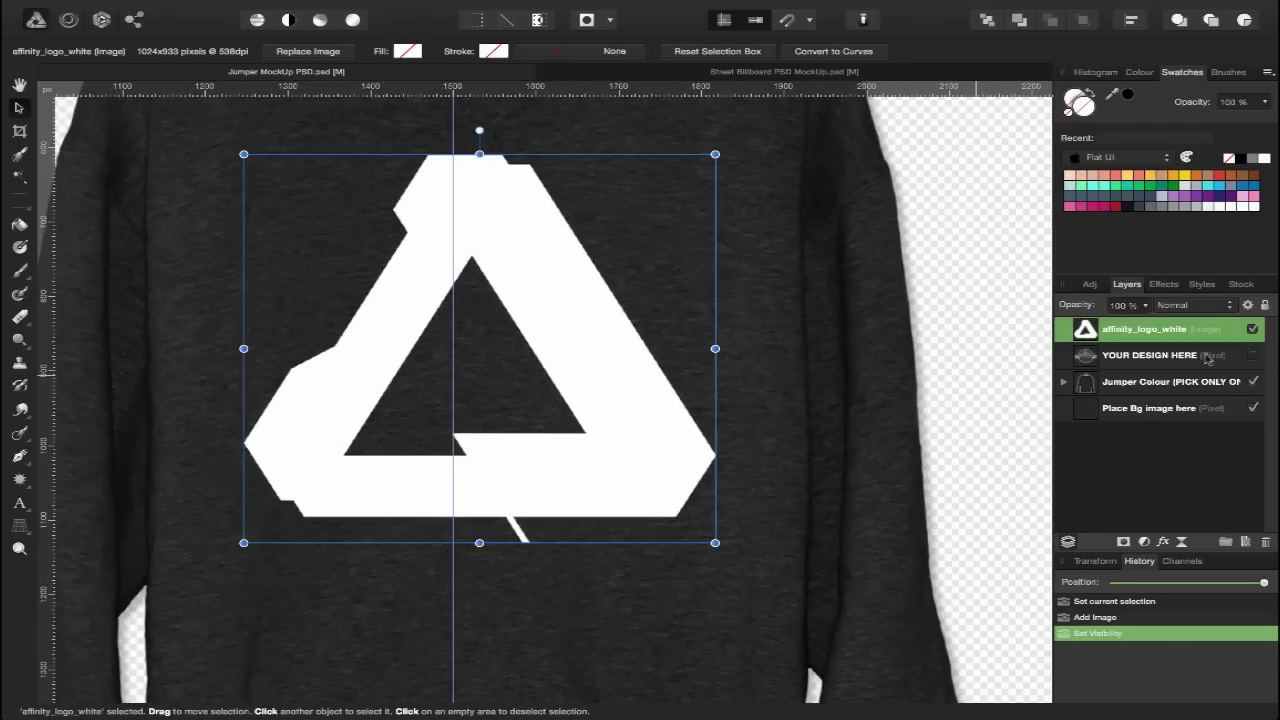
# Step: Move the logo up and right on the chest, then bring up the blend mode list
pyautogui.moveTo(615, 421); pyautogui.dragTo(643, 405)
pyautogui.keyDown('ctrl'); pyautogui.scroll(3, 643, 405); pyautogui.keyUp('ctrl')
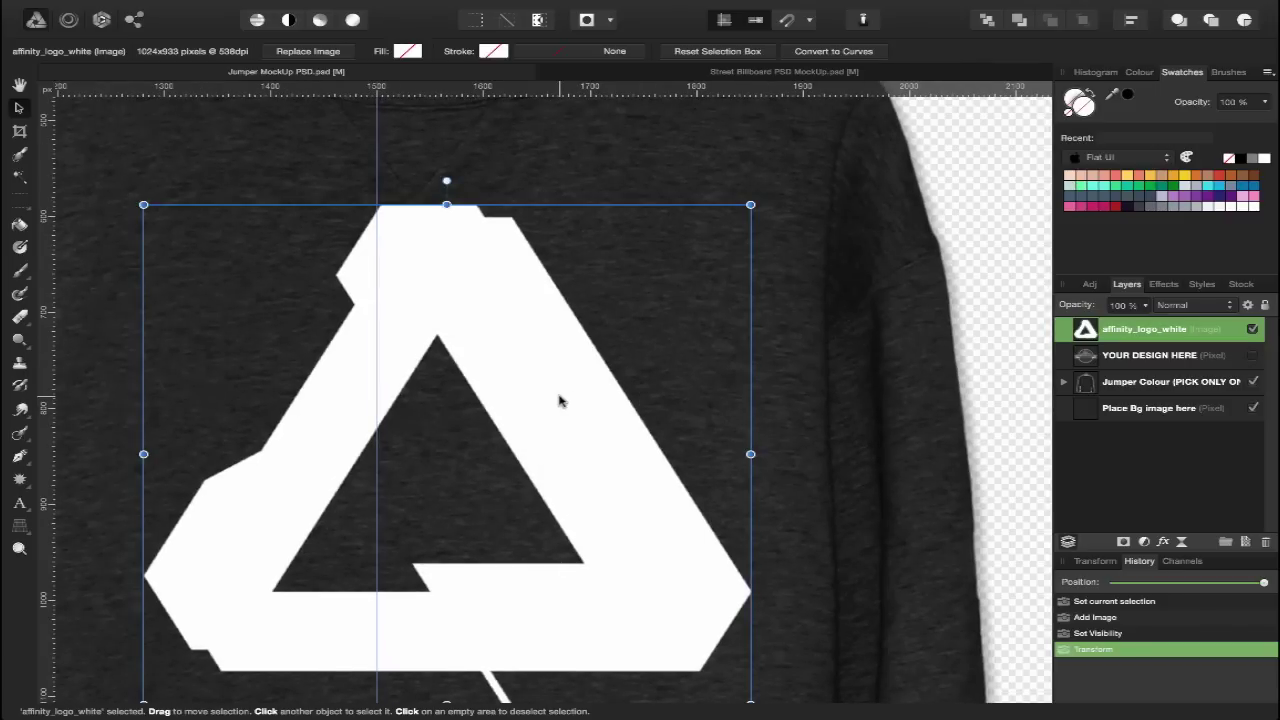
pyautogui.moveTo(557, 397); pyautogui.dragTo(551, 371)
pyautogui.scroll(-4, 551, 371)
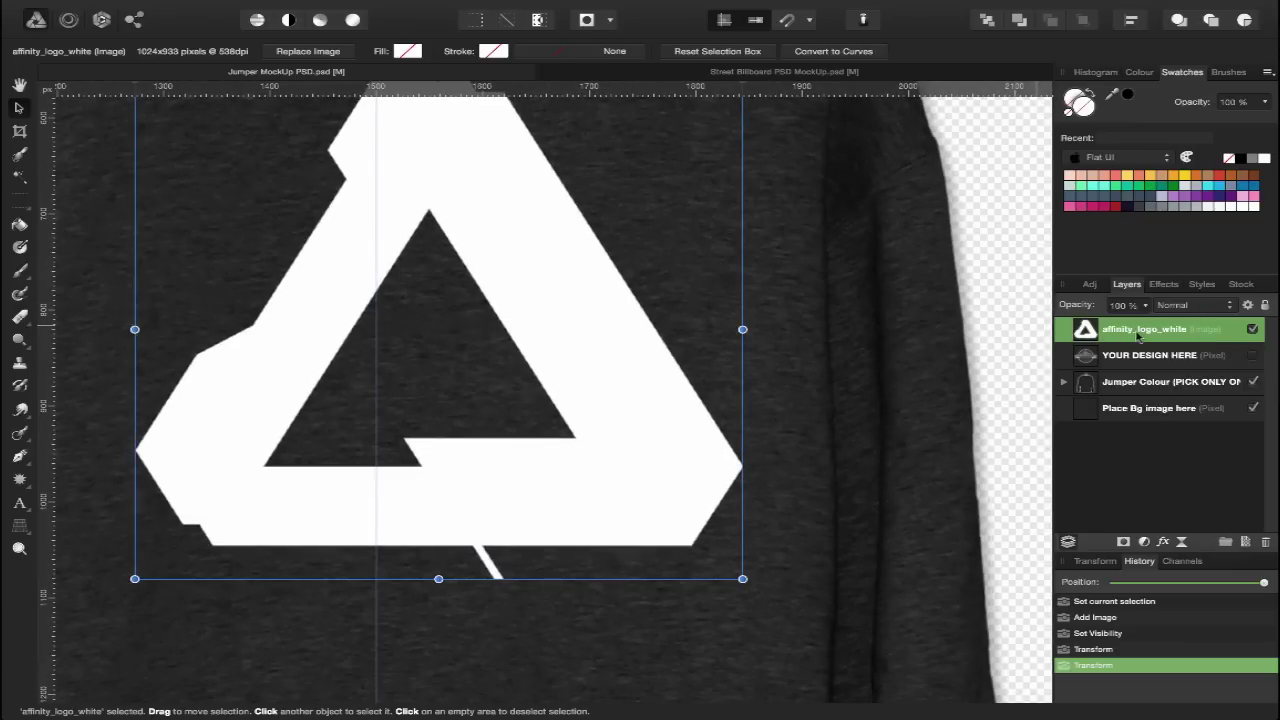
pyautogui.click(1190, 307)
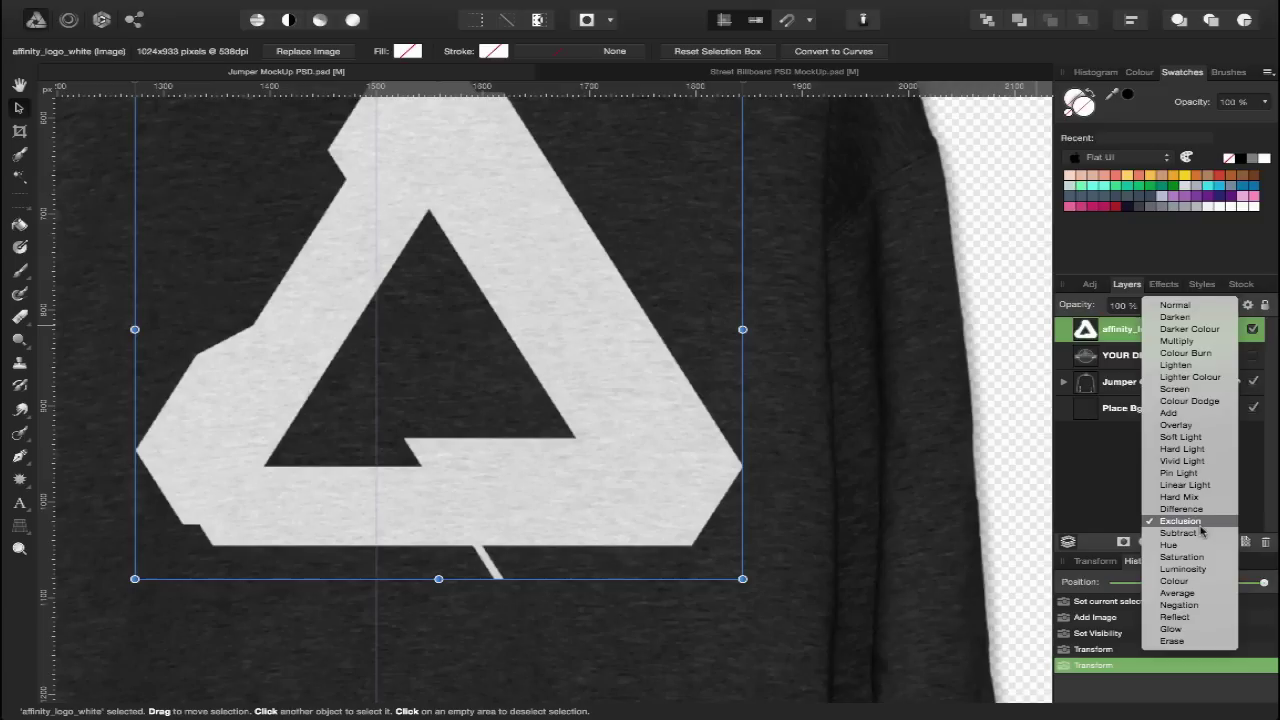
# Step: Set the logo's blend mode to Exclusion and move it down on the jumper
pyautogui.click(1200, 524)
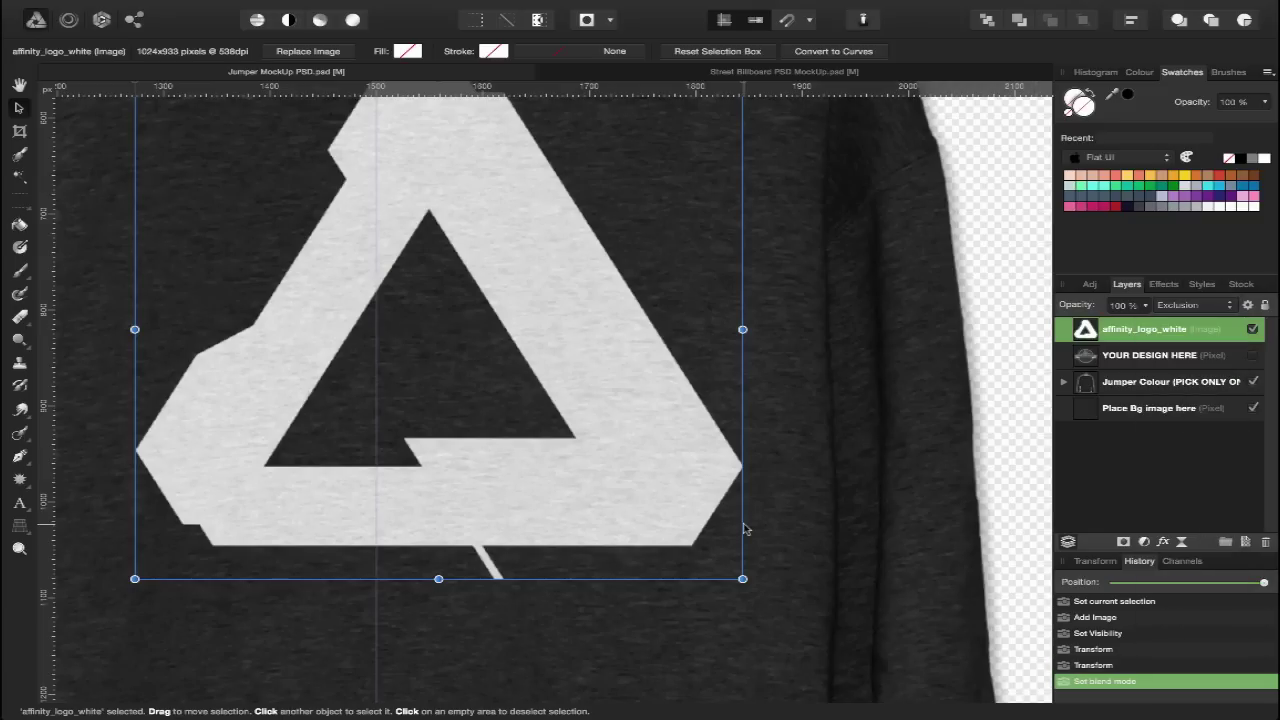
pyautogui.scroll(-5, 692, 518)
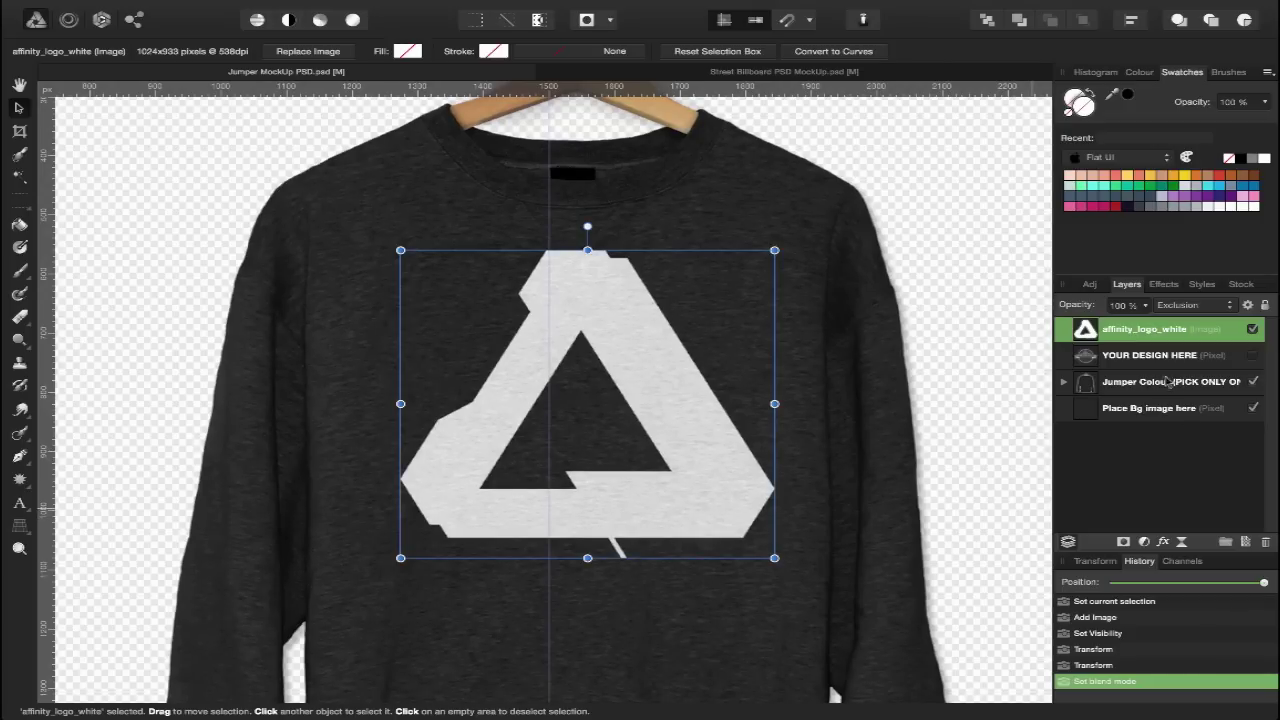
pyautogui.scroll(2, 690, 400)
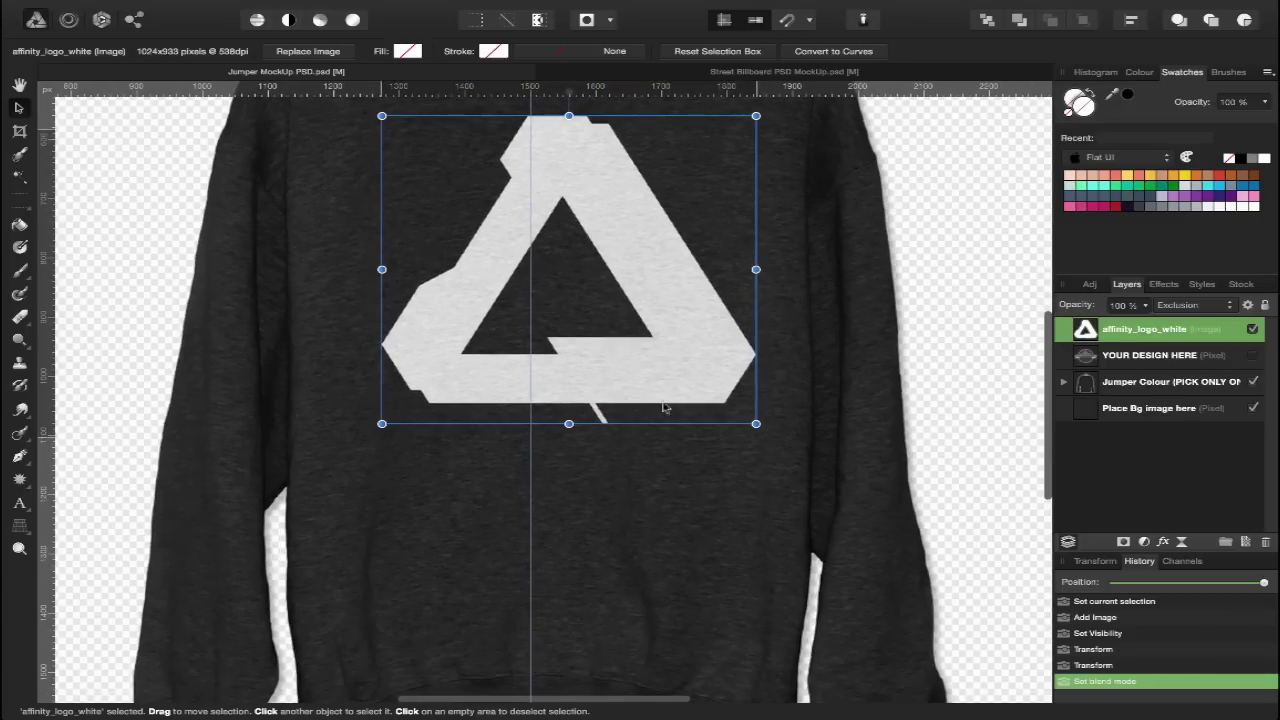
pyautogui.moveTo(660, 416)
pyautogui.mouseDown()
pyautogui.moveTo(677, 424)
pyautogui.moveTo(657, 429)
pyautogui.mouseUp()
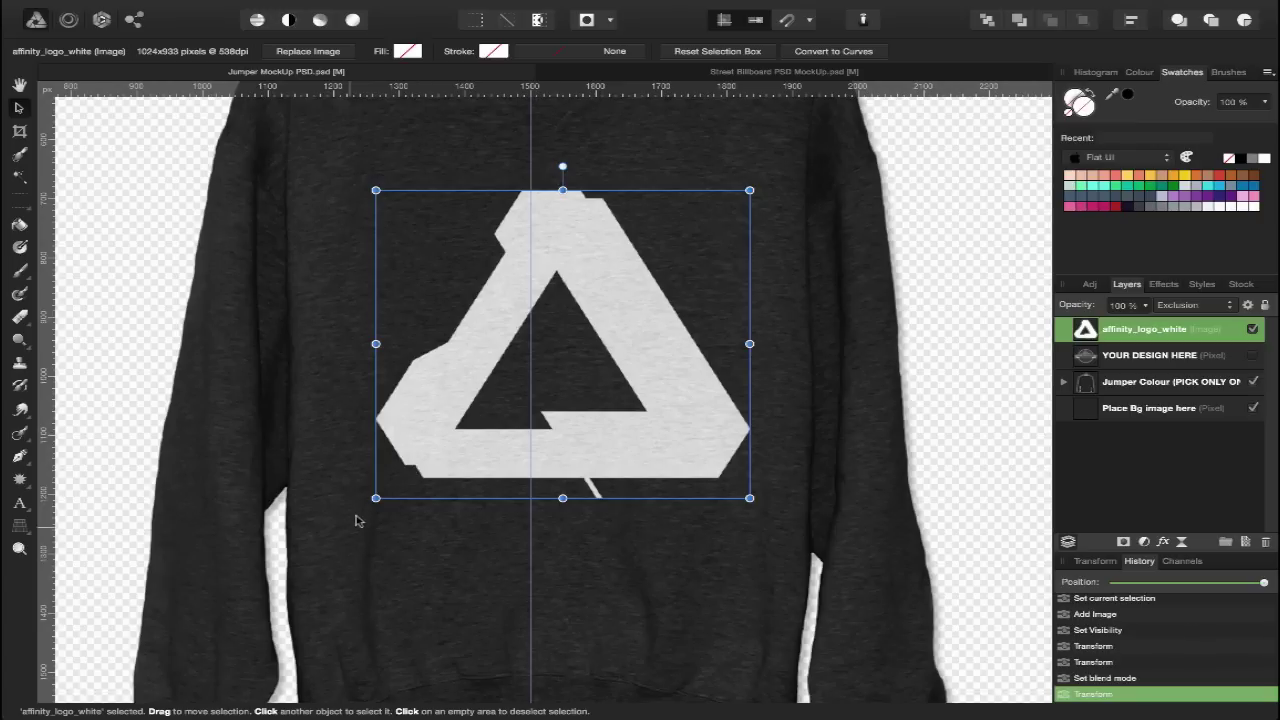
# Step: Shrink the logo and centre it on the chest along the vertical guide
pyautogui.moveTo(376, 497); pyautogui.dragTo(434, 449)
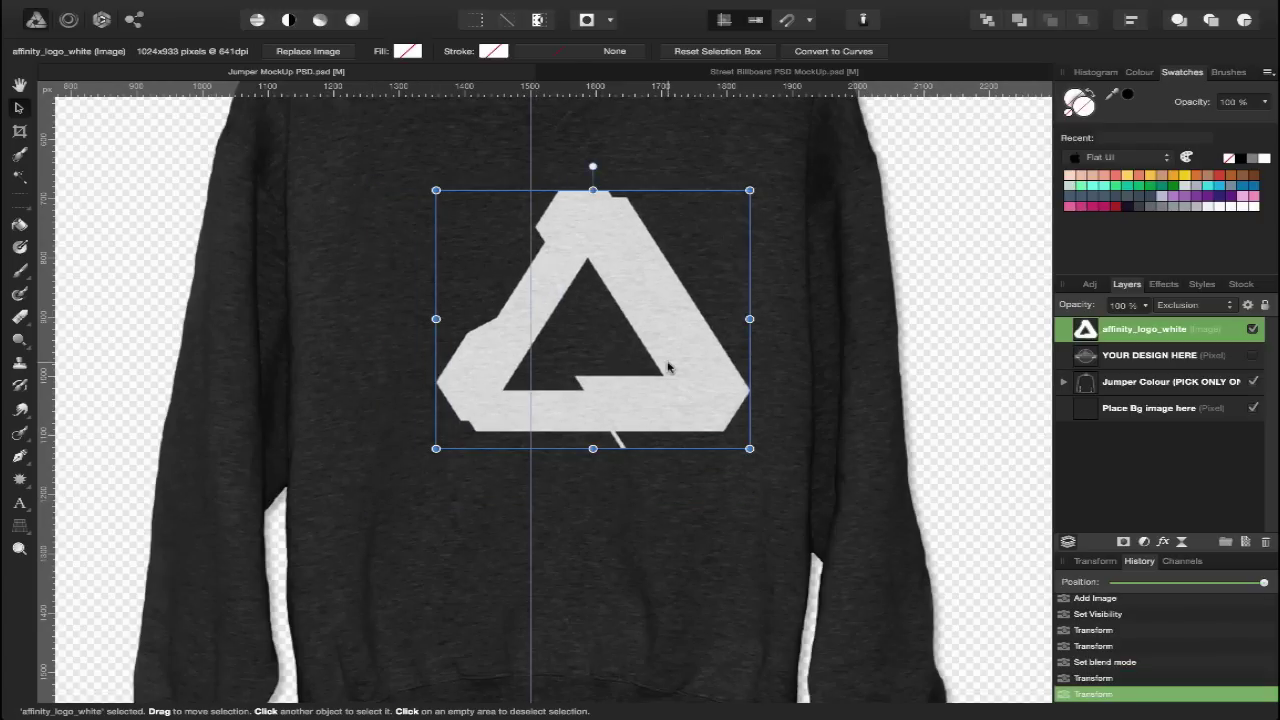
pyautogui.moveTo(666, 365); pyautogui.dragTo(622, 322)
pyautogui.scroll(-5, 625, 330)
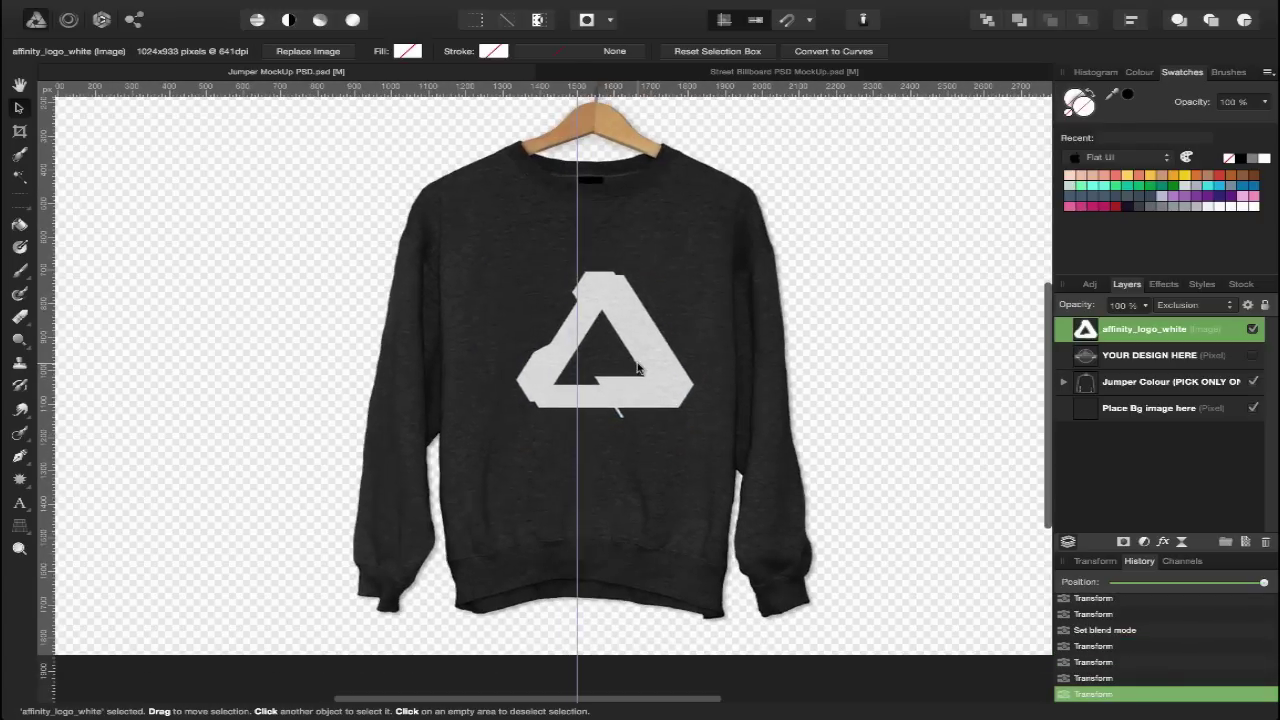
pyautogui.moveTo(645, 368); pyautogui.dragTo(629, 368)
pyautogui.click(997, 372)
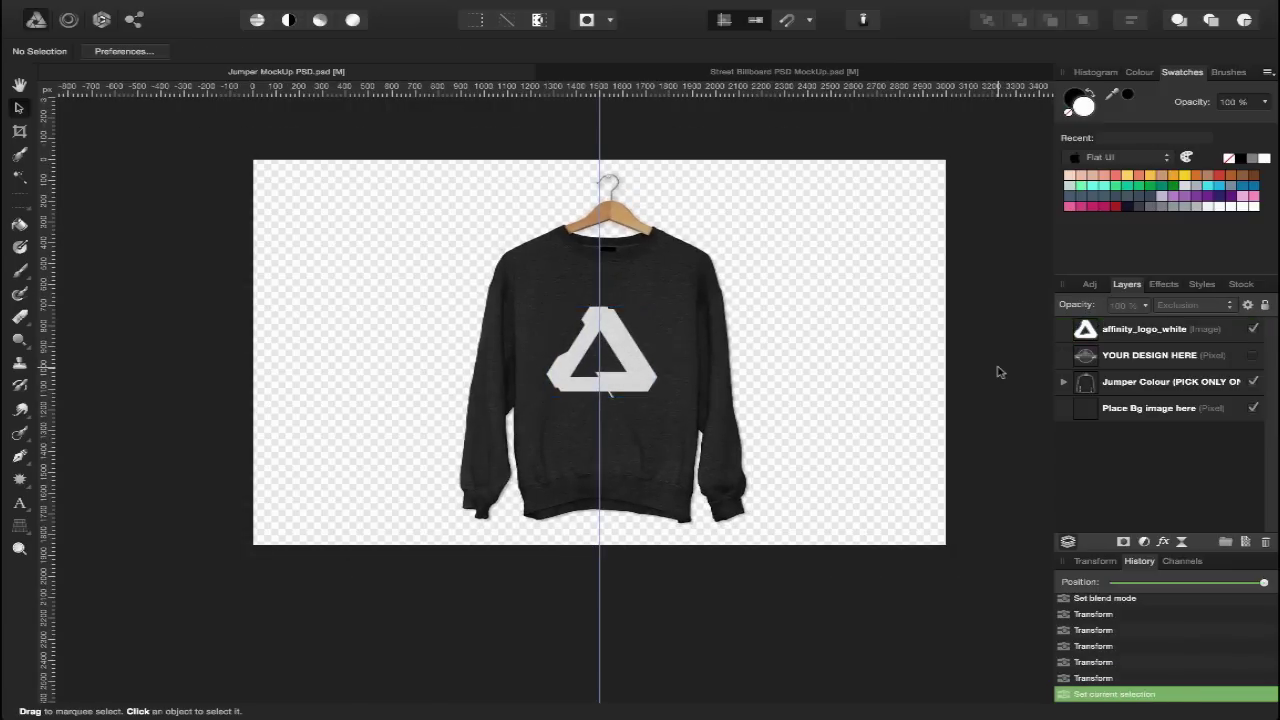
pyautogui.hscroll(2, 997, 372)
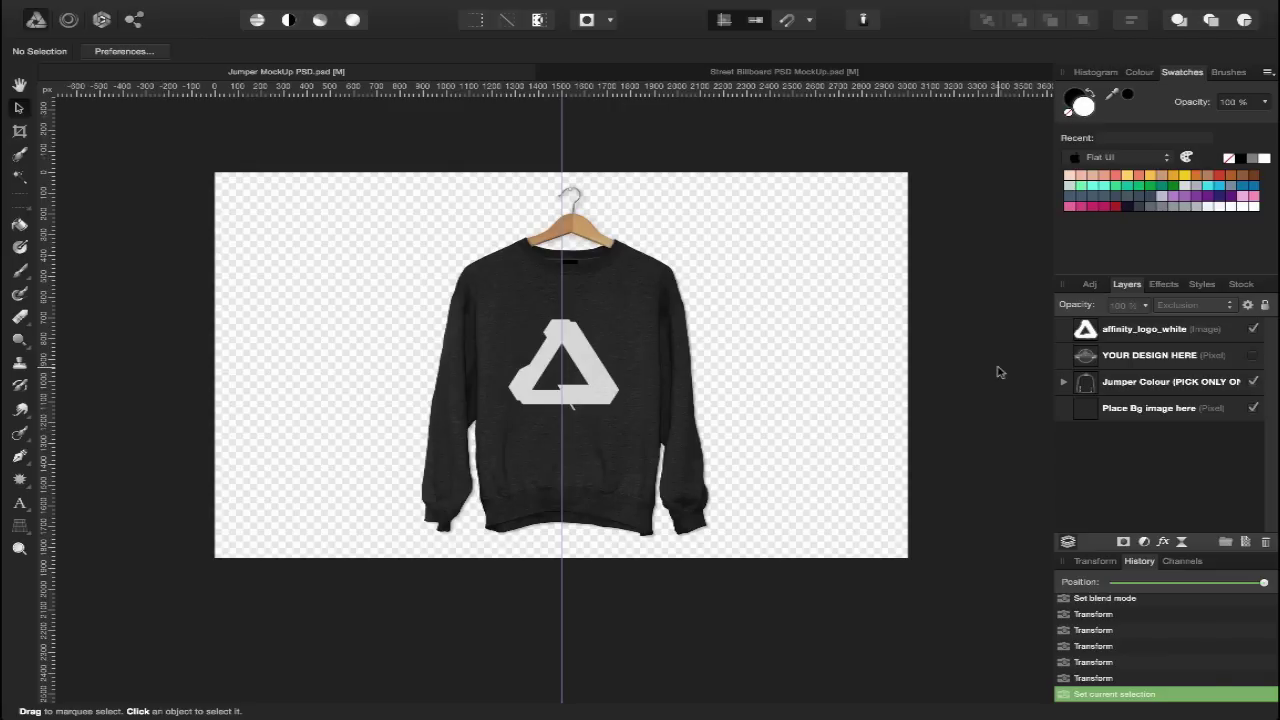
# Step: Switch to the Street Billboard mock-up and select its poster placeholder layer
pyautogui.click(858, 72)
pyautogui.hscroll(2, 604, 290)
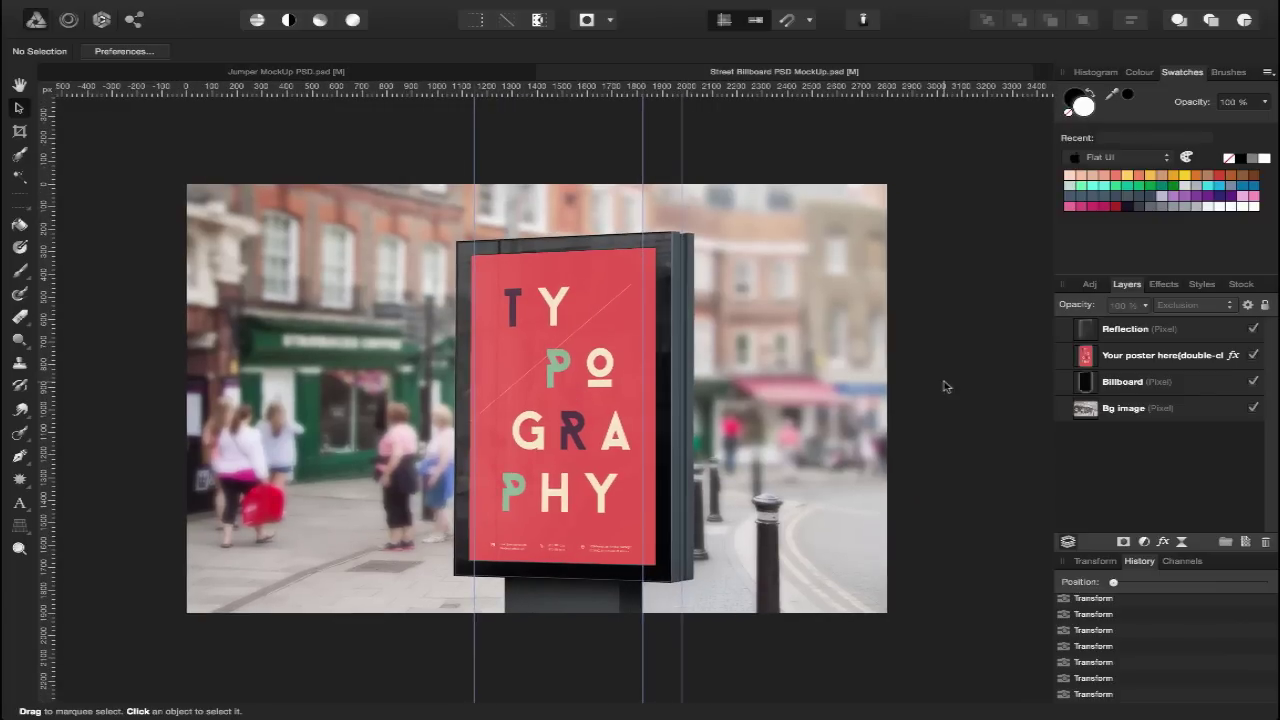
pyautogui.click(1129, 360)
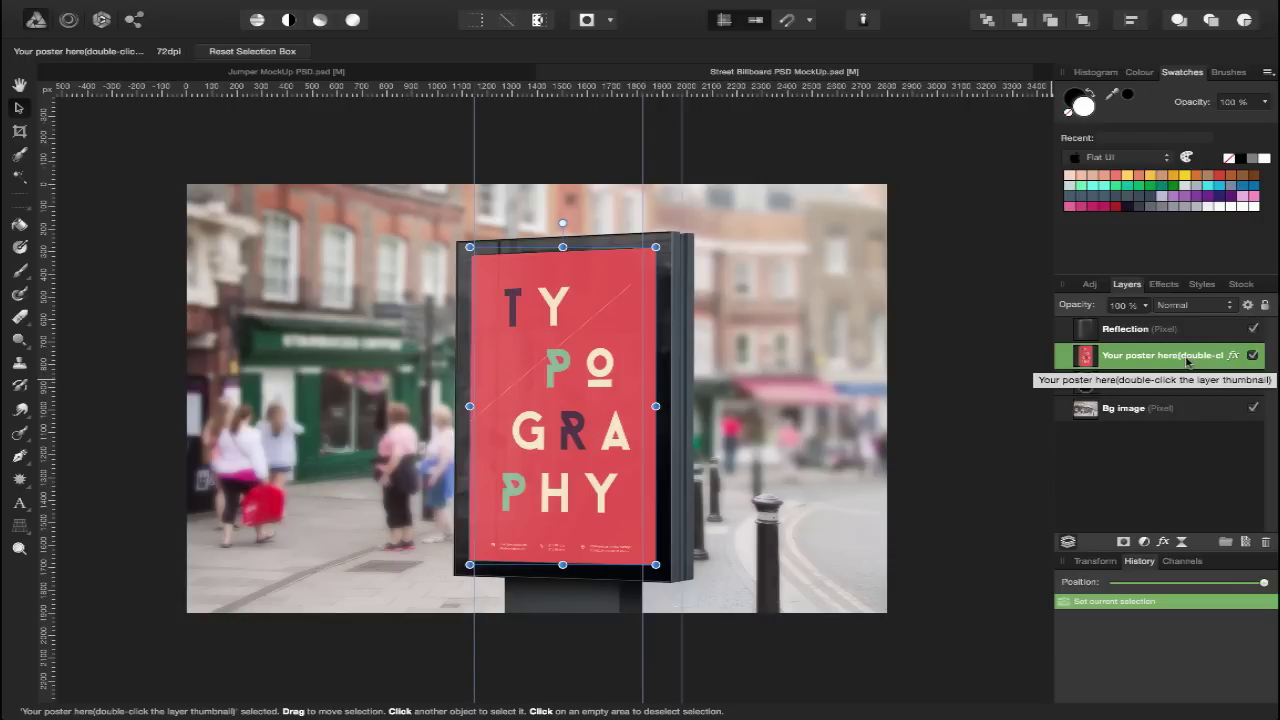
# Step: Place the Poster_V4.afphoto file into the billboard document
pyautogui.moveTo(289, 10)
pyautogui.click(163, 9)
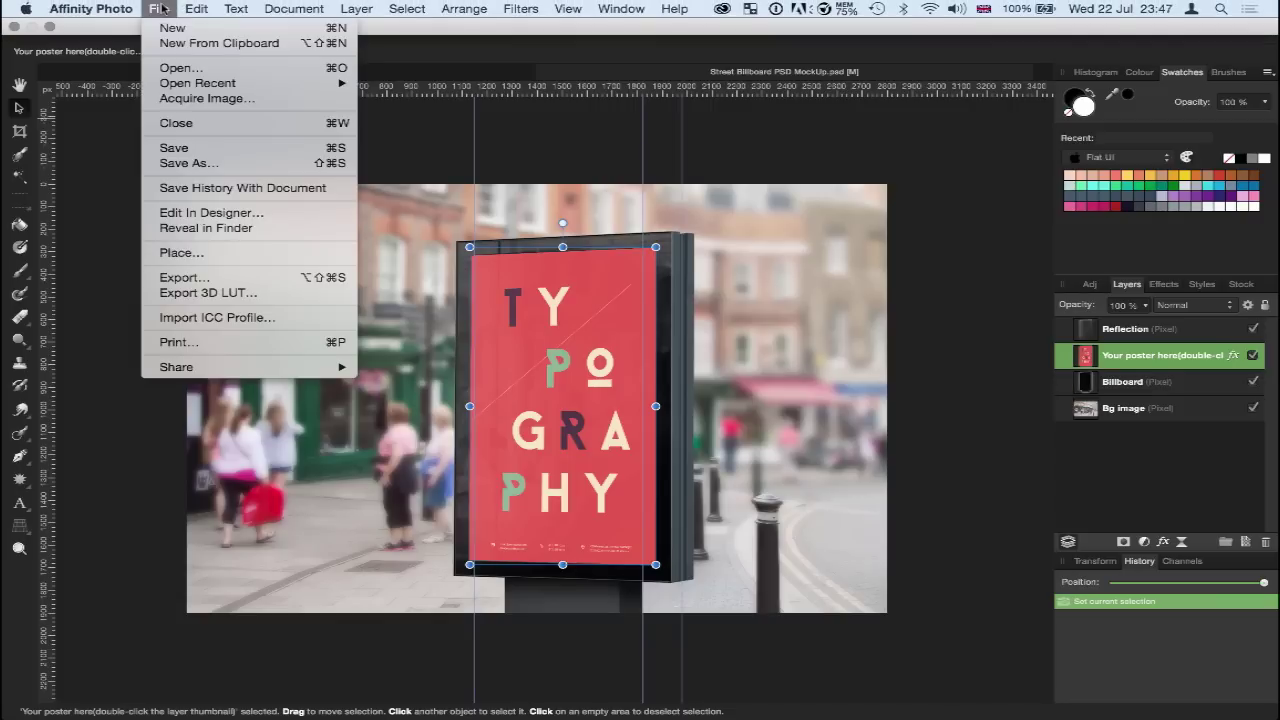
pyautogui.click(203, 253)
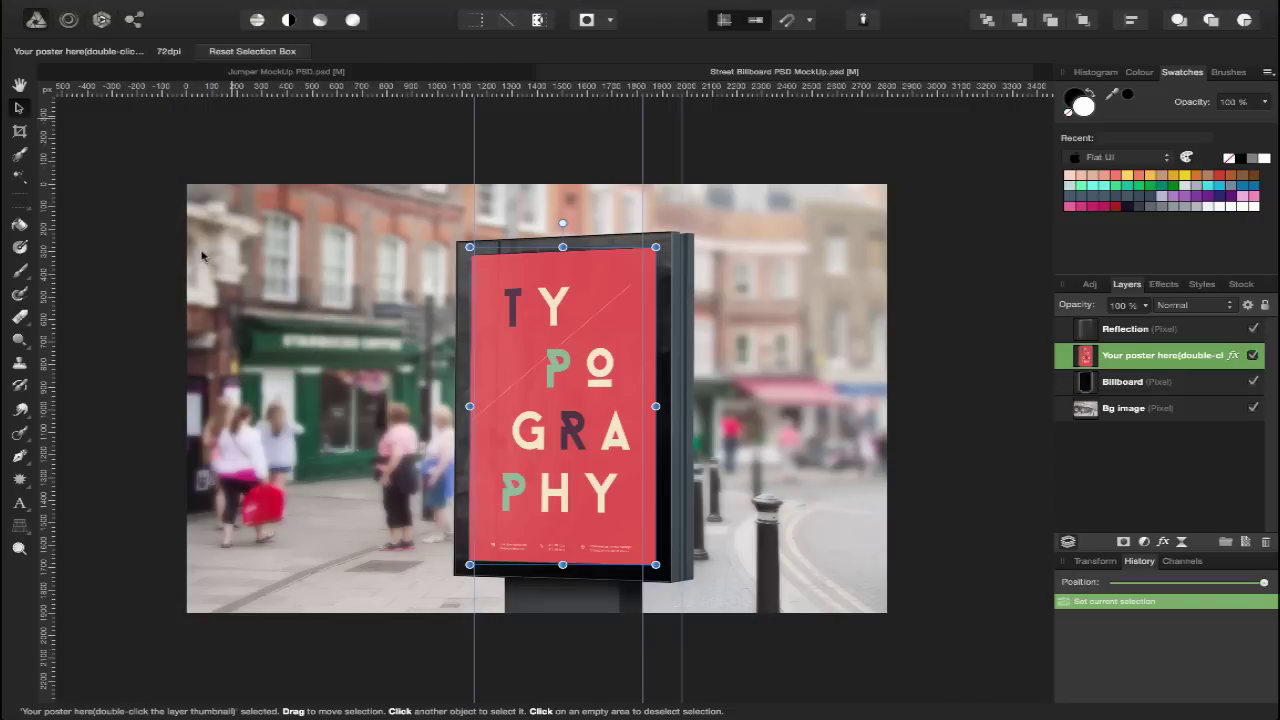
pyautogui.click(733, 123)
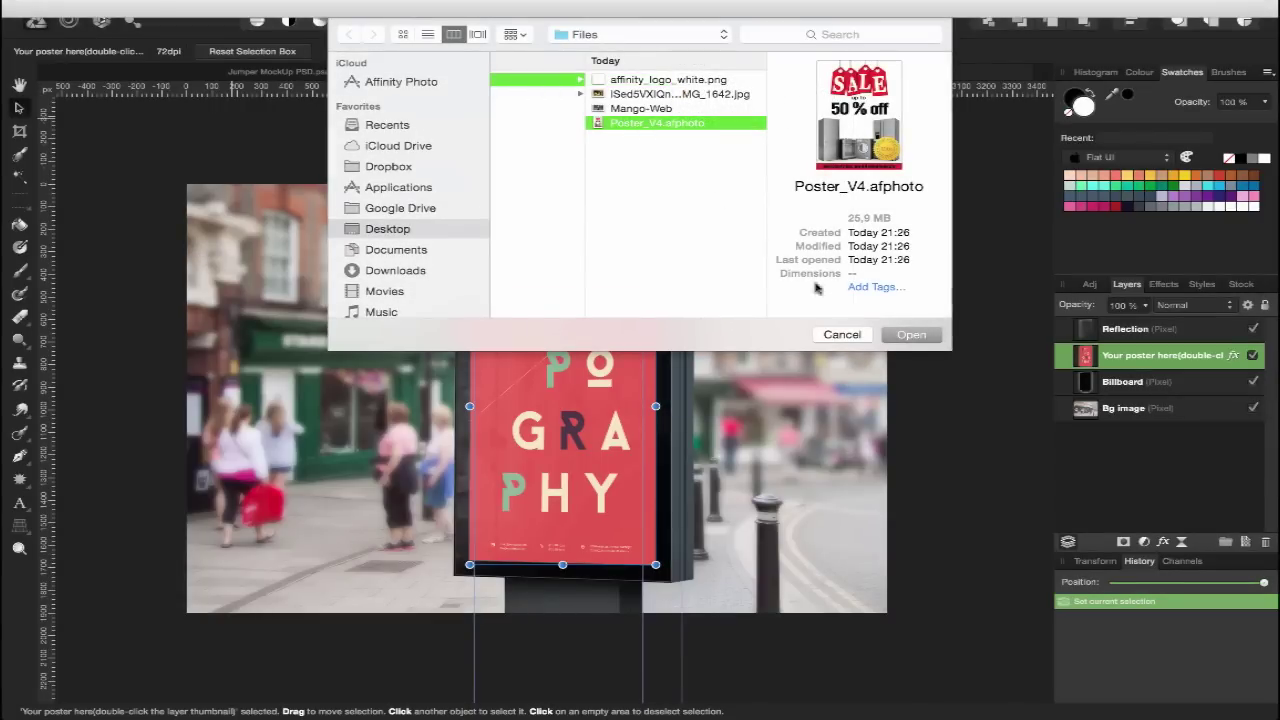
pyautogui.click(913, 336)
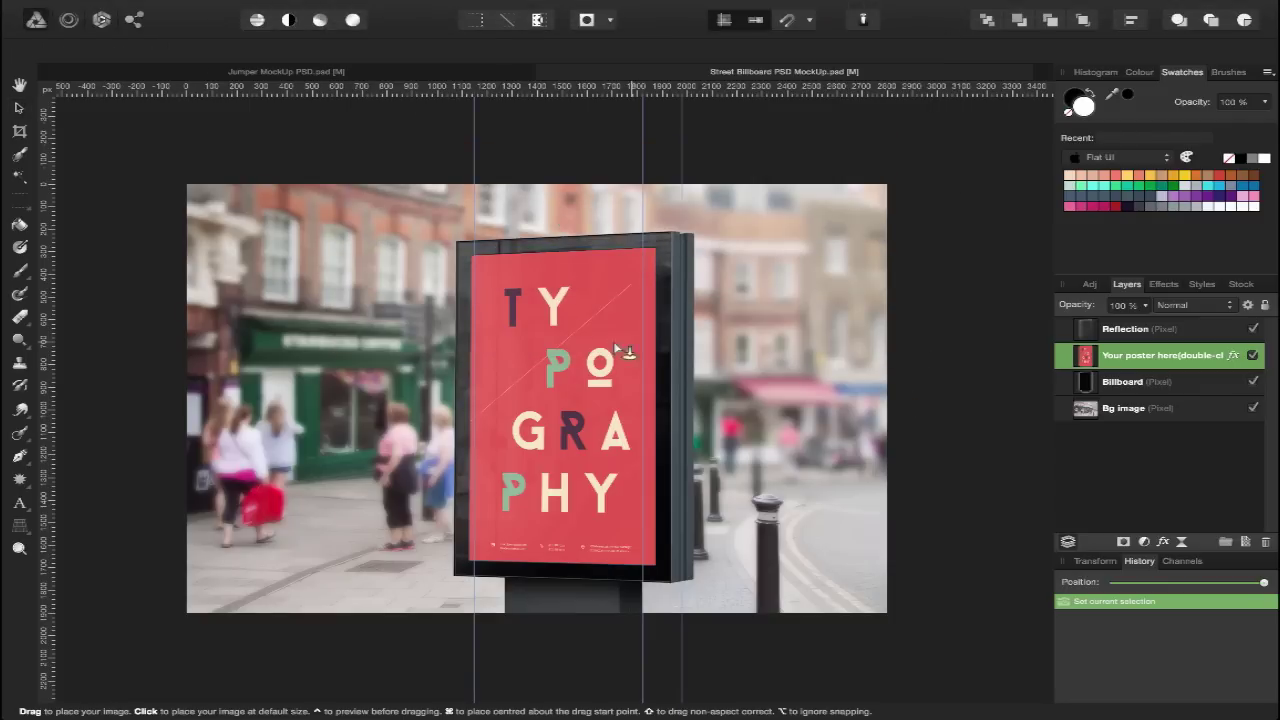
# Step: Drop the SALE poster onto the billboard and nest it inside the poster placeholder layer
pyautogui.moveTo(464, 246); pyautogui.dragTo(756, 616)
pyautogui.moveTo(609, 430); pyautogui.dragTo(561, 400)
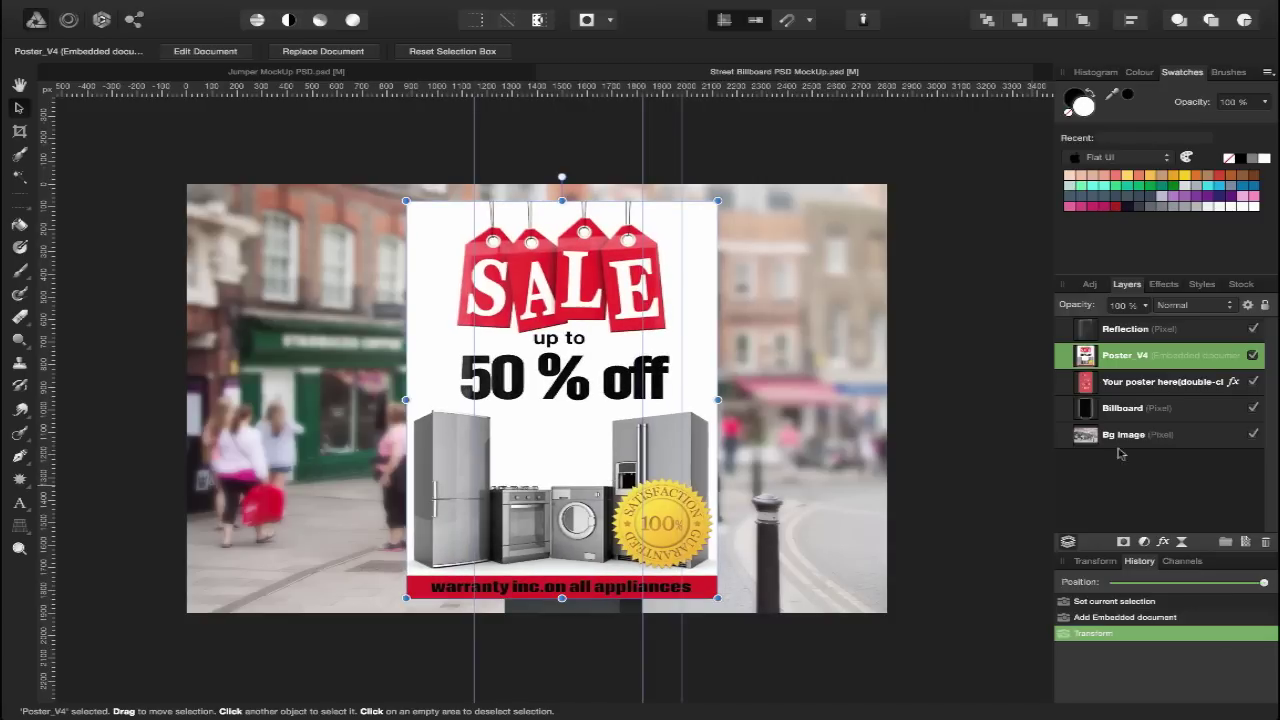
pyautogui.moveTo(1141, 364); pyautogui.dragTo(1141, 393)
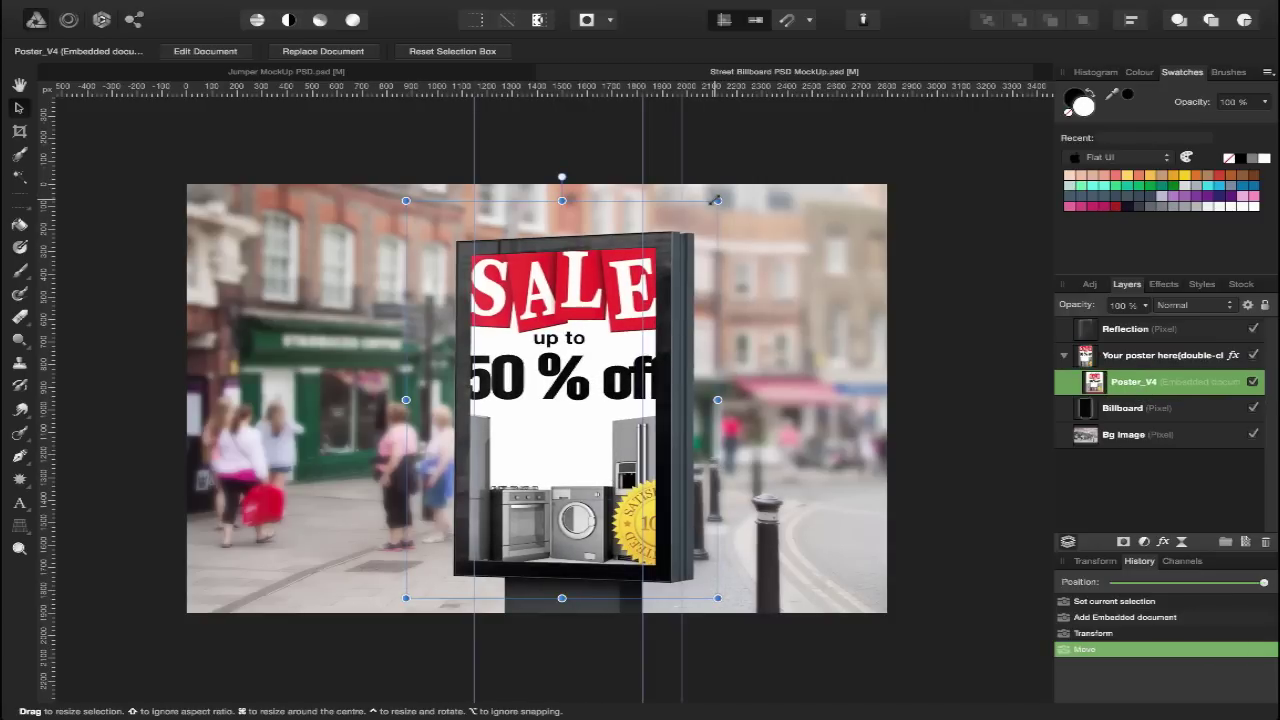
pyautogui.moveTo(717, 201); pyautogui.dragTo(679, 250)
# Step: Scale the poster down and reposition it to cover the billboard display
pyautogui.moveTo(406, 250); pyautogui.dragTo(432, 285)
pyautogui.moveTo(567, 392); pyautogui.dragTo(575, 343)
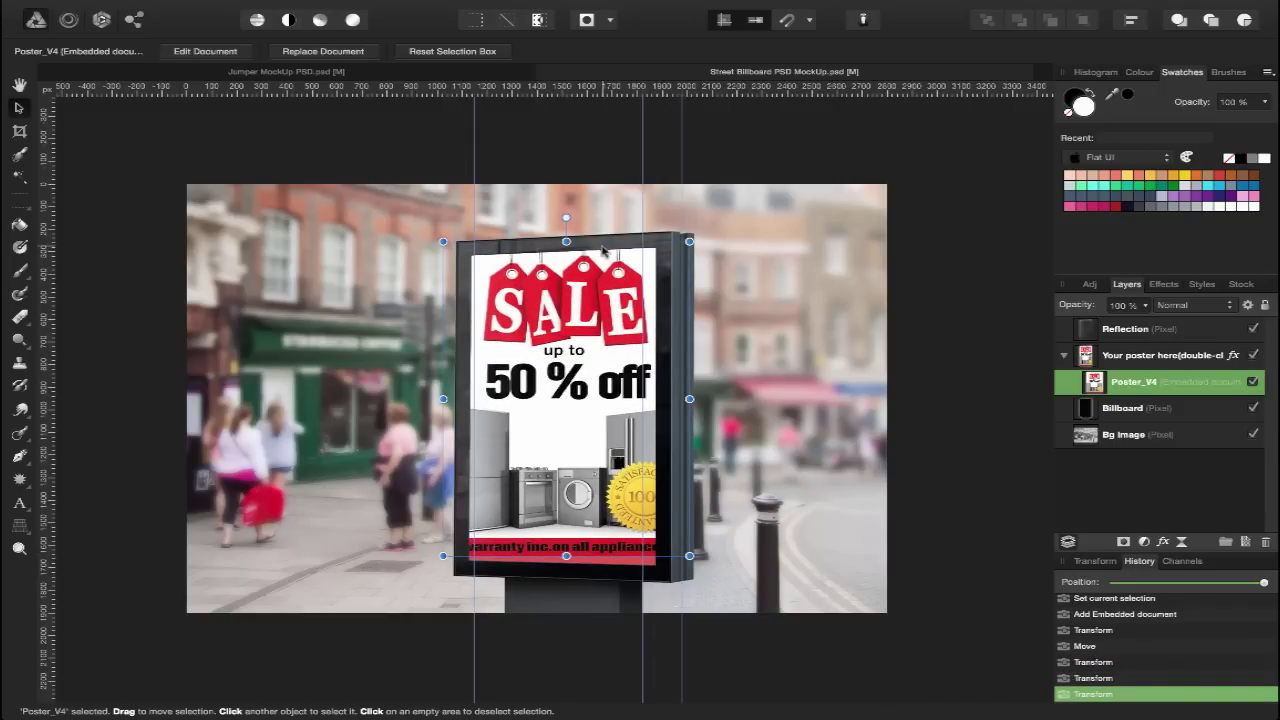
pyautogui.moveTo(589, 255); pyautogui.dragTo(580, 340)
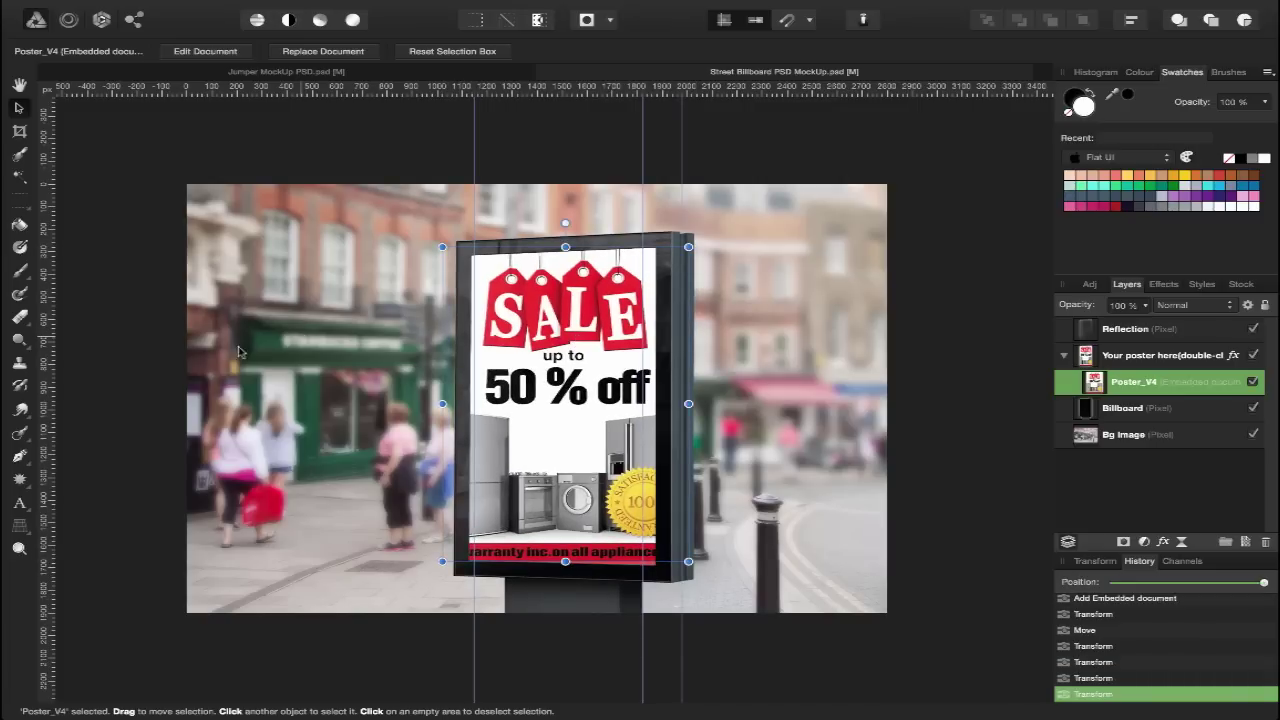
# Step: With the Perspective tool, pull the poster's top-left and top-right corners onto the billboard's top corners
pyautogui.moveTo(28, 533); pyautogui.dragTo(100, 552)
pyautogui.scroll(5, 513, 452)
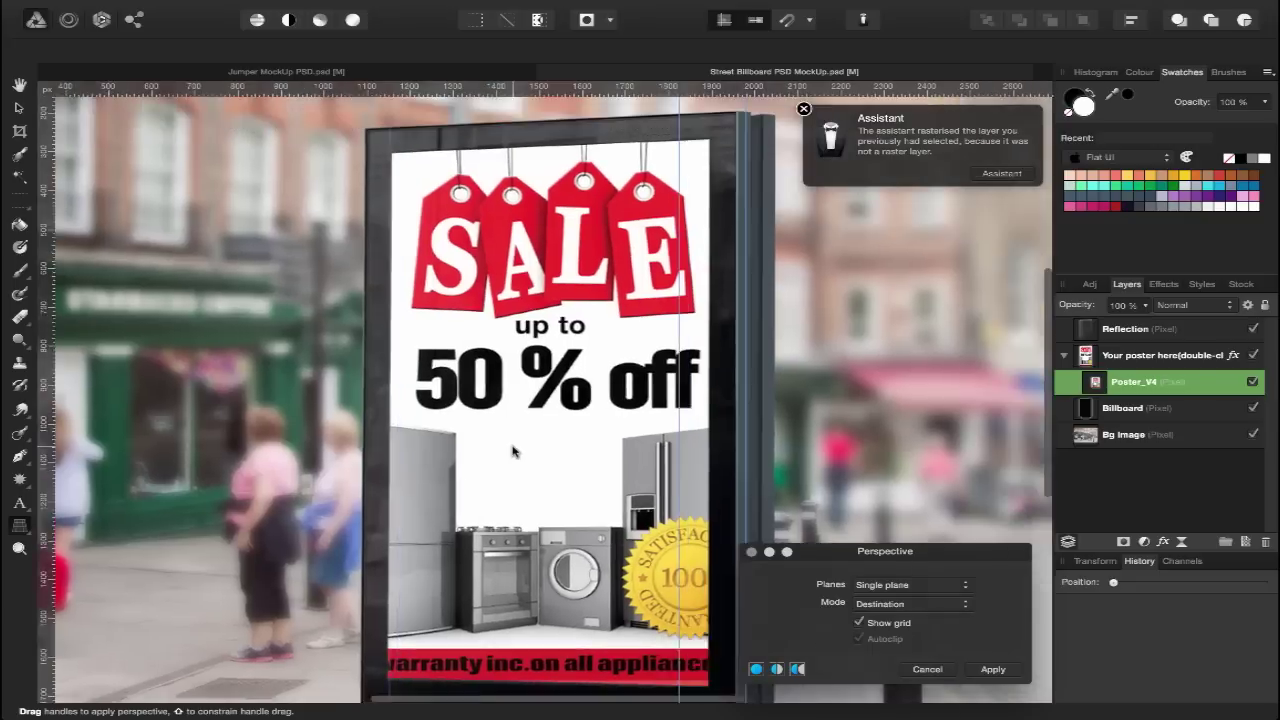
pyautogui.scroll(3, 513, 452)
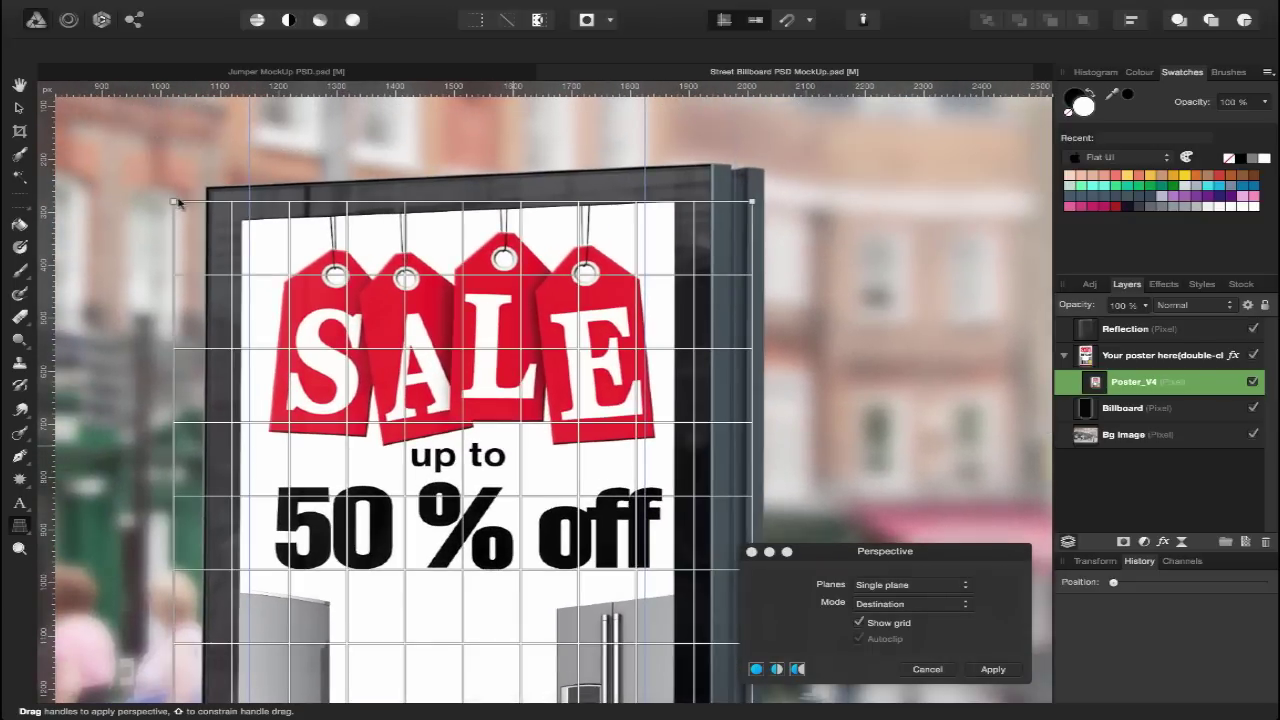
pyautogui.moveTo(175, 201); pyautogui.dragTo(243, 218)
pyautogui.moveTo(752, 203); pyautogui.dragTo(678, 205)
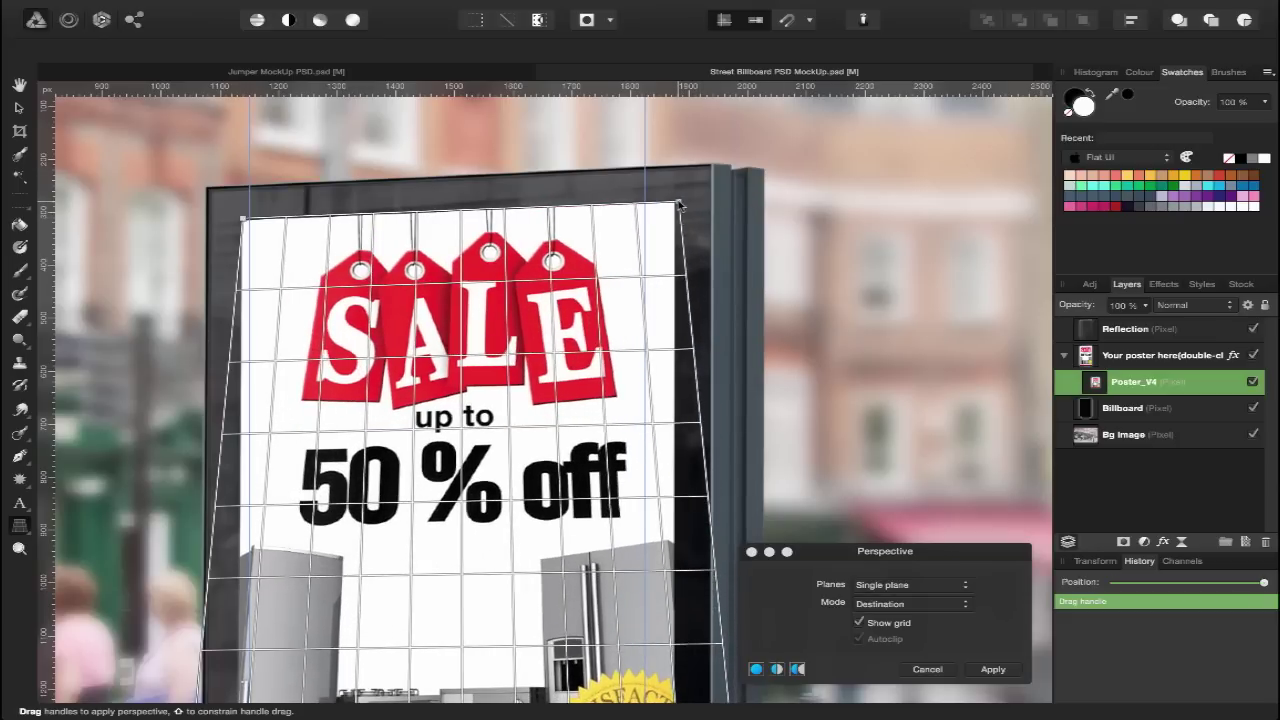
# Step: Align the poster's bottom-left and bottom-right corners with the billboard's lower corners
pyautogui.scroll(-5, 677, 205)
pyautogui.scroll(-2, 677, 205)
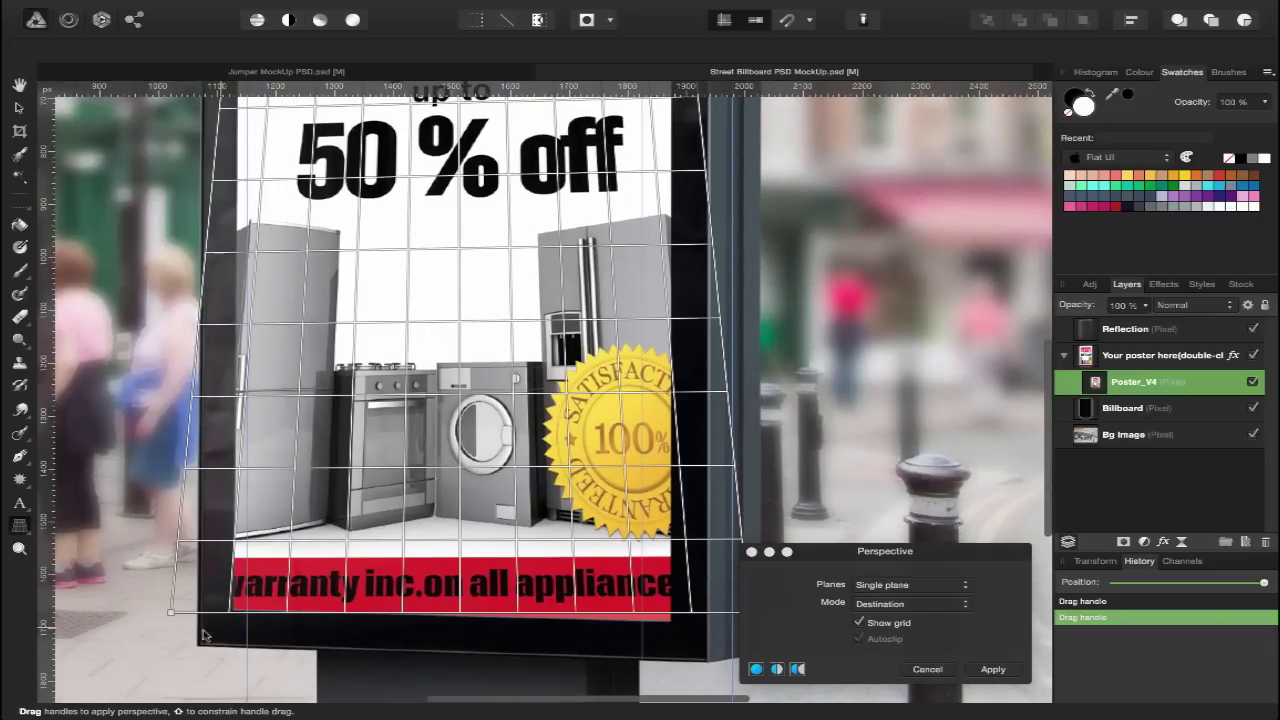
pyautogui.moveTo(171, 612); pyautogui.dragTo(228, 613)
pyautogui.hscroll(3, 556, 658)
pyautogui.scroll(-1, 556, 658)
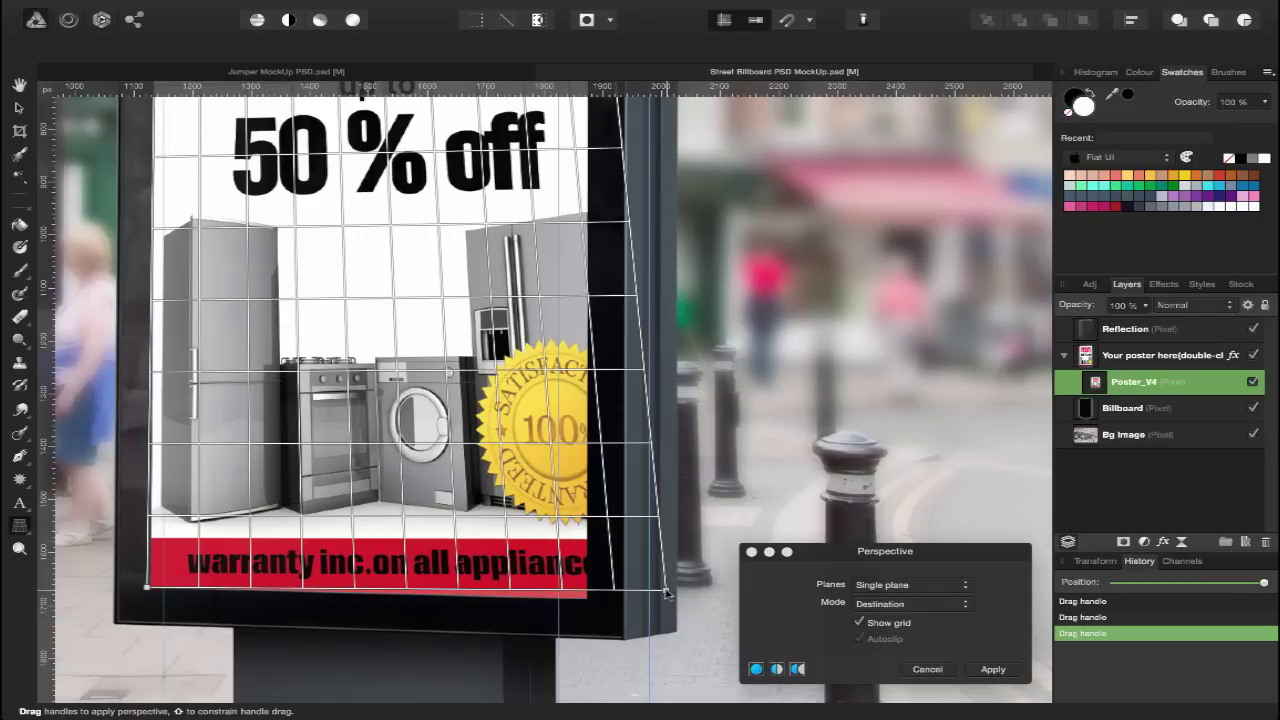
pyautogui.moveTo(665, 590); pyautogui.dragTo(589, 604)
pyautogui.scroll(10, 589, 604)
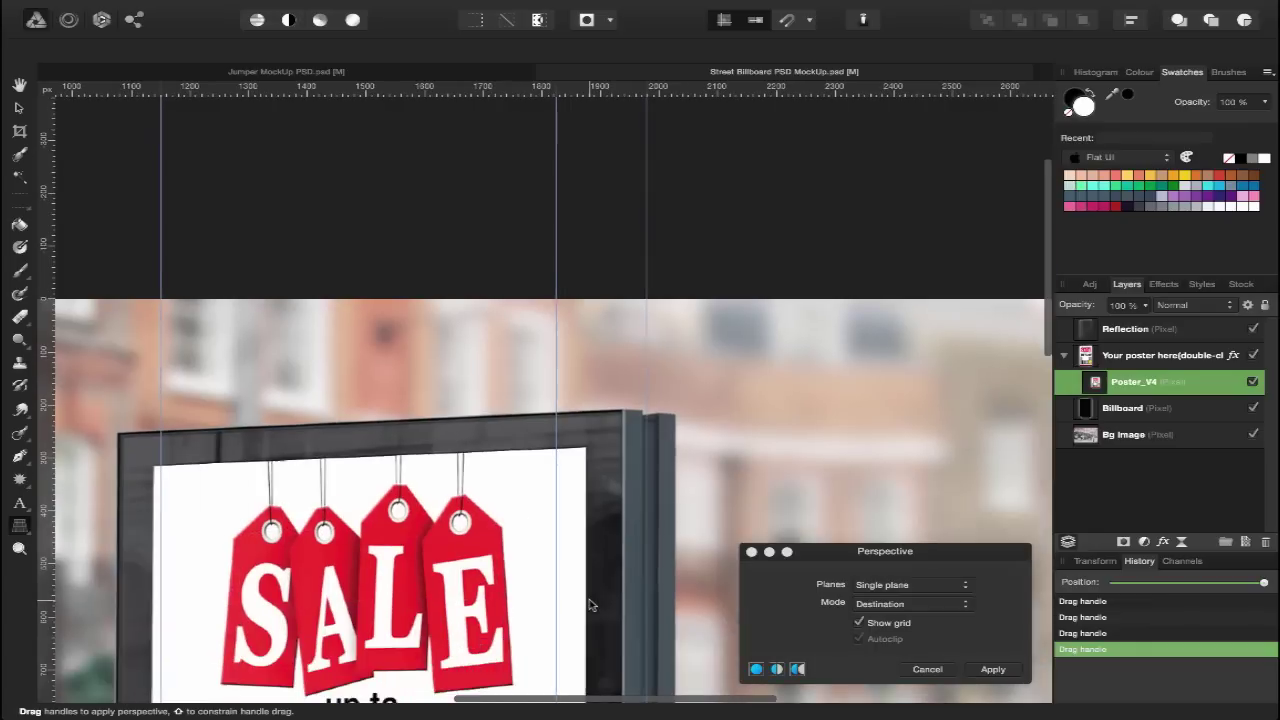
pyautogui.scroll(-1, 589, 604)
pyautogui.click(993, 669)
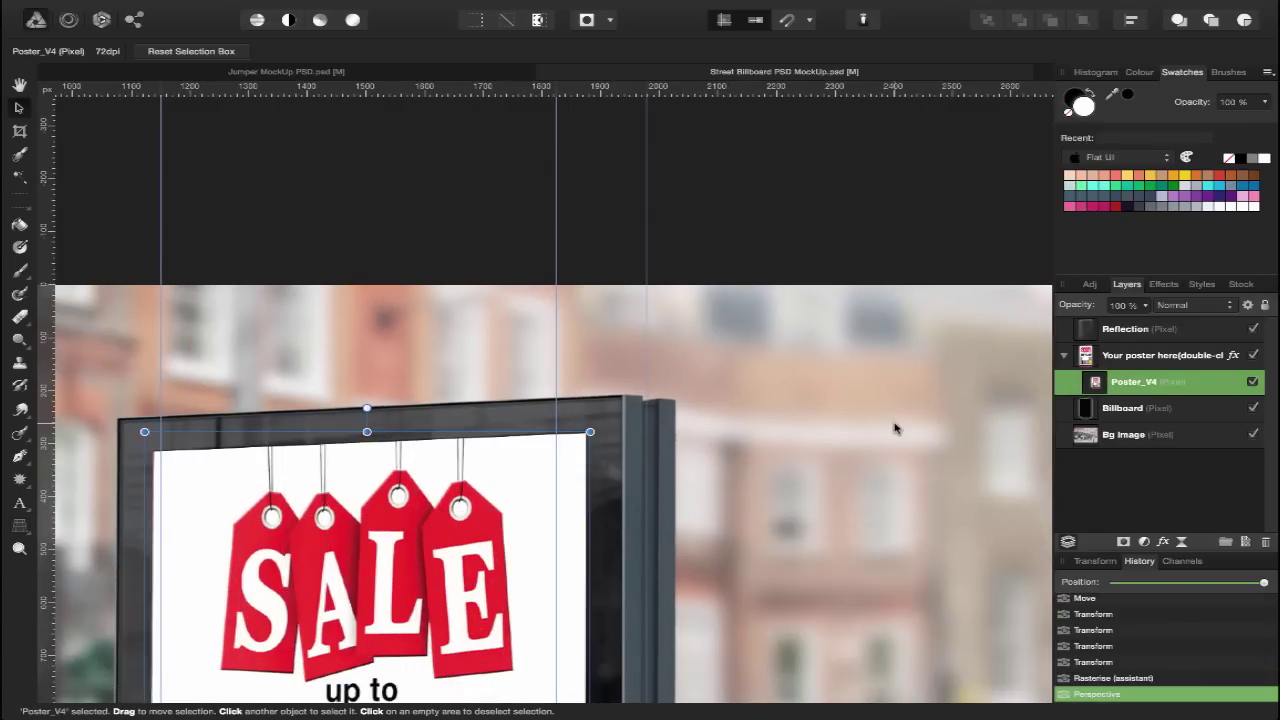
pyautogui.scroll(-5, 894, 428)
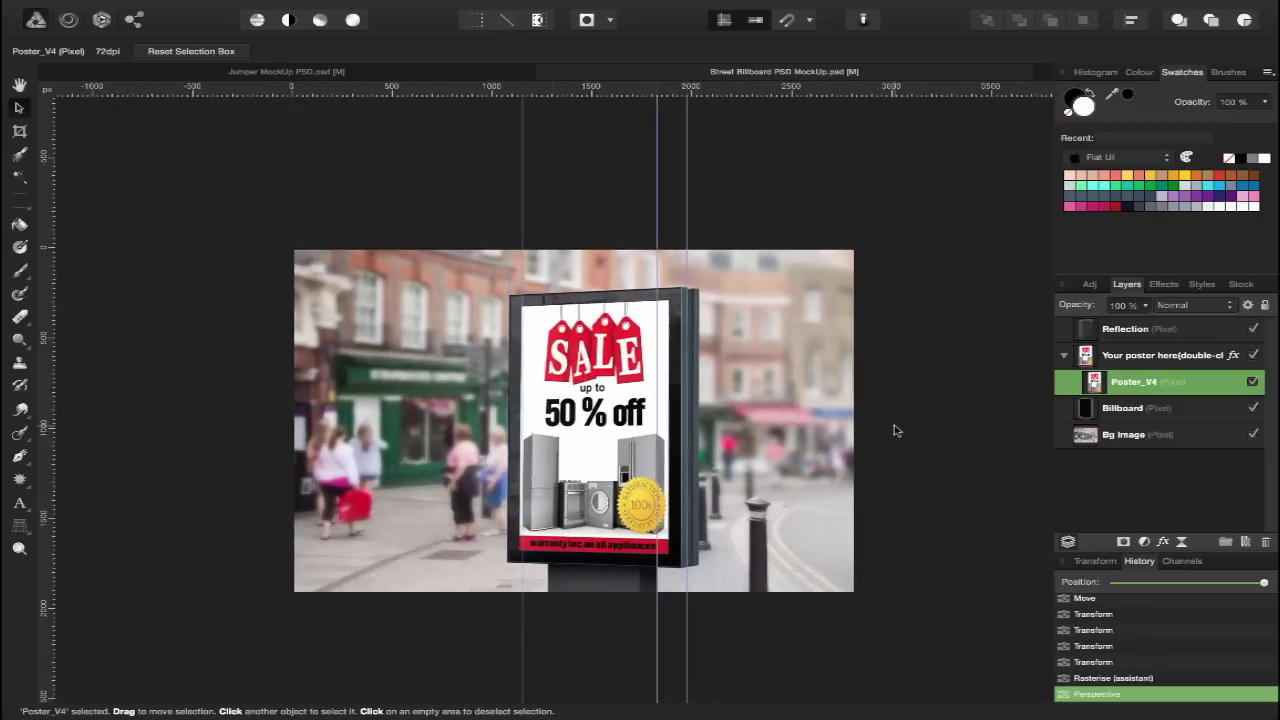
pyautogui.click(948, 399)
pyautogui.hscroll(2, 950, 399)
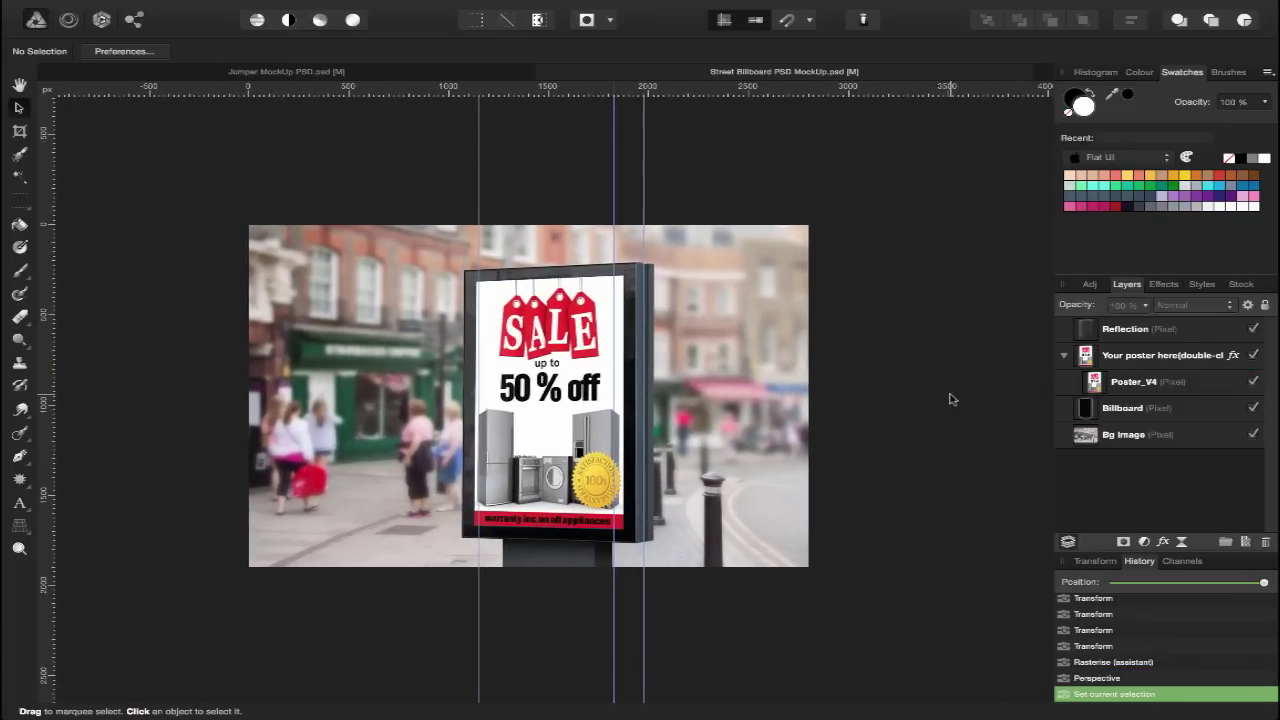
pyautogui.scroll(3, 951, 403)
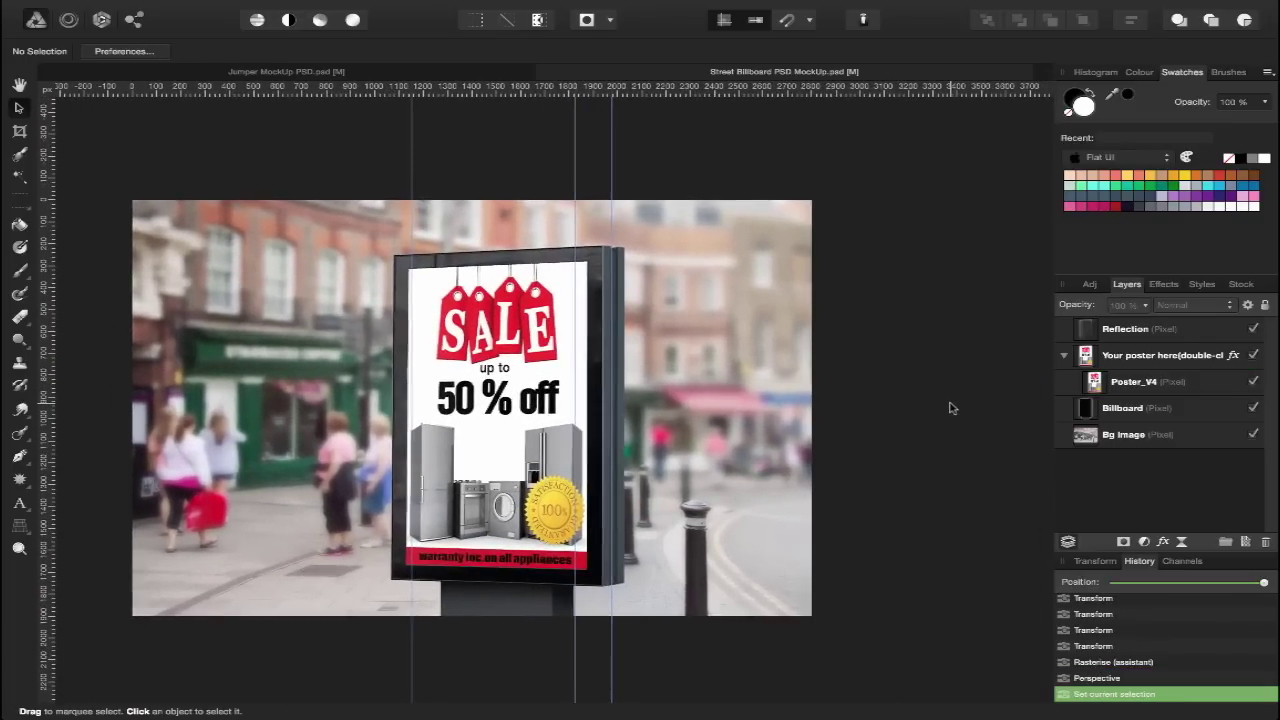
pyautogui.hscroll(-2, 951, 407)
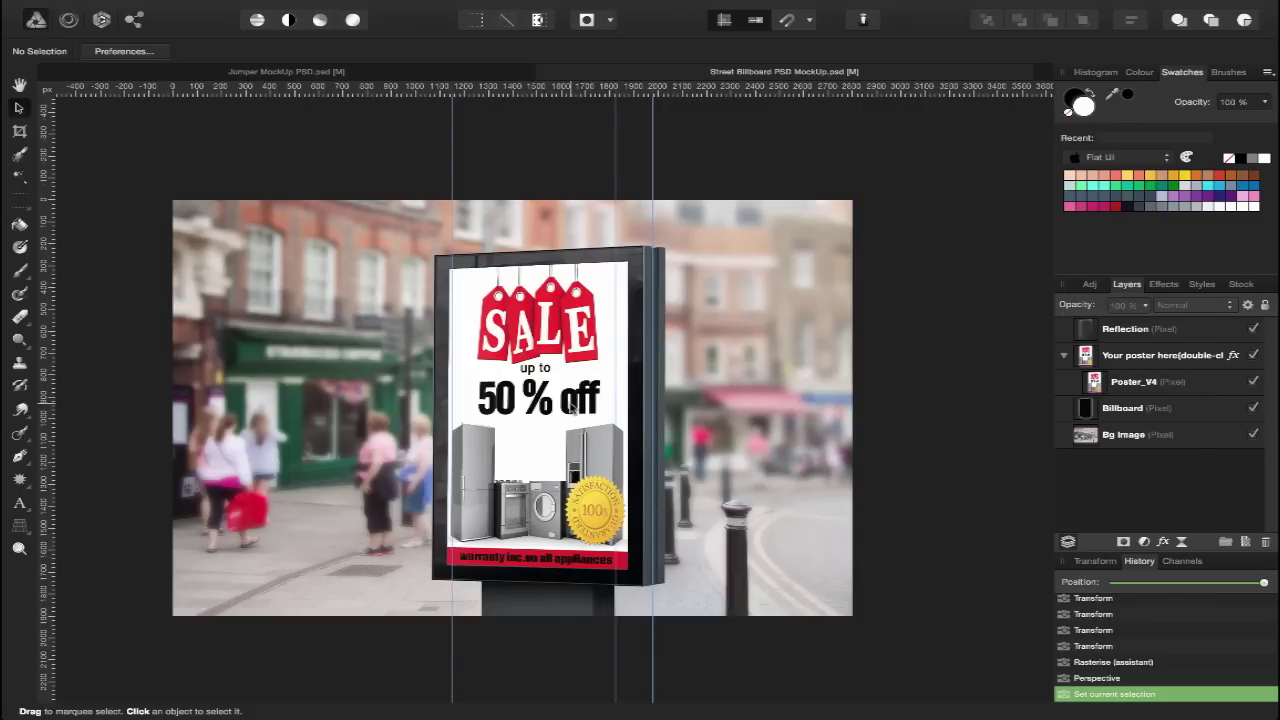
pyautogui.hscroll(-1, 572, 407)
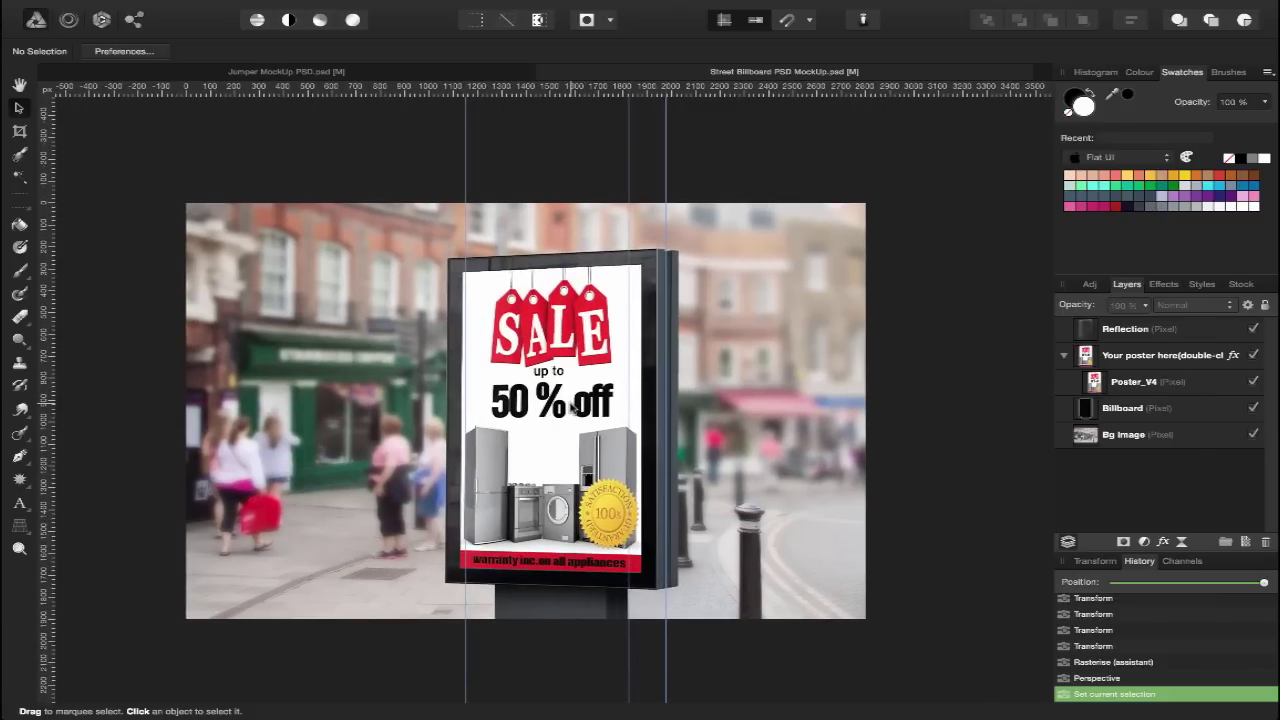